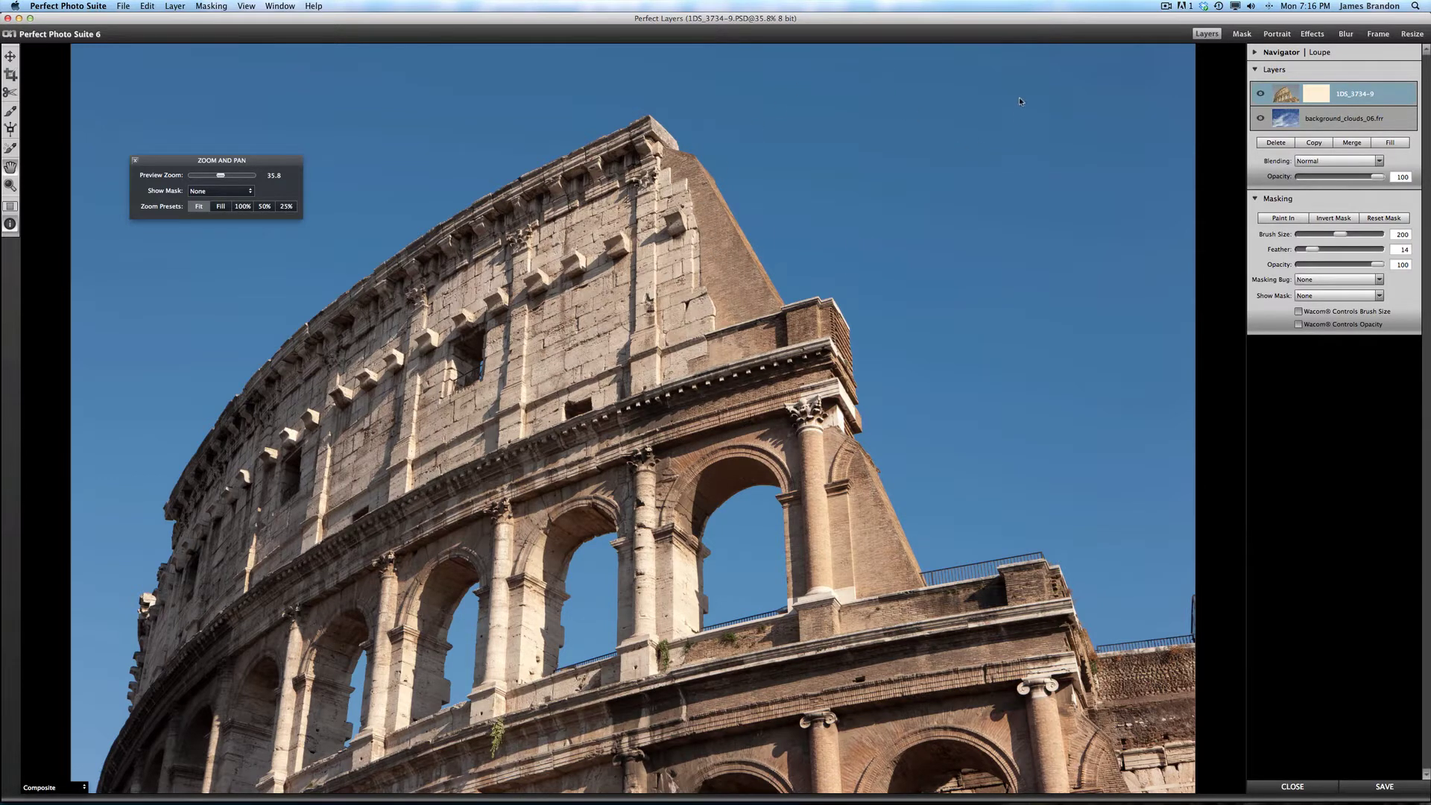
# Step: Check the cloud layer beneath, then open the Colosseum layer in Perfect Mask with the Keep and Drop Brush
pyautogui.click(1260, 95)
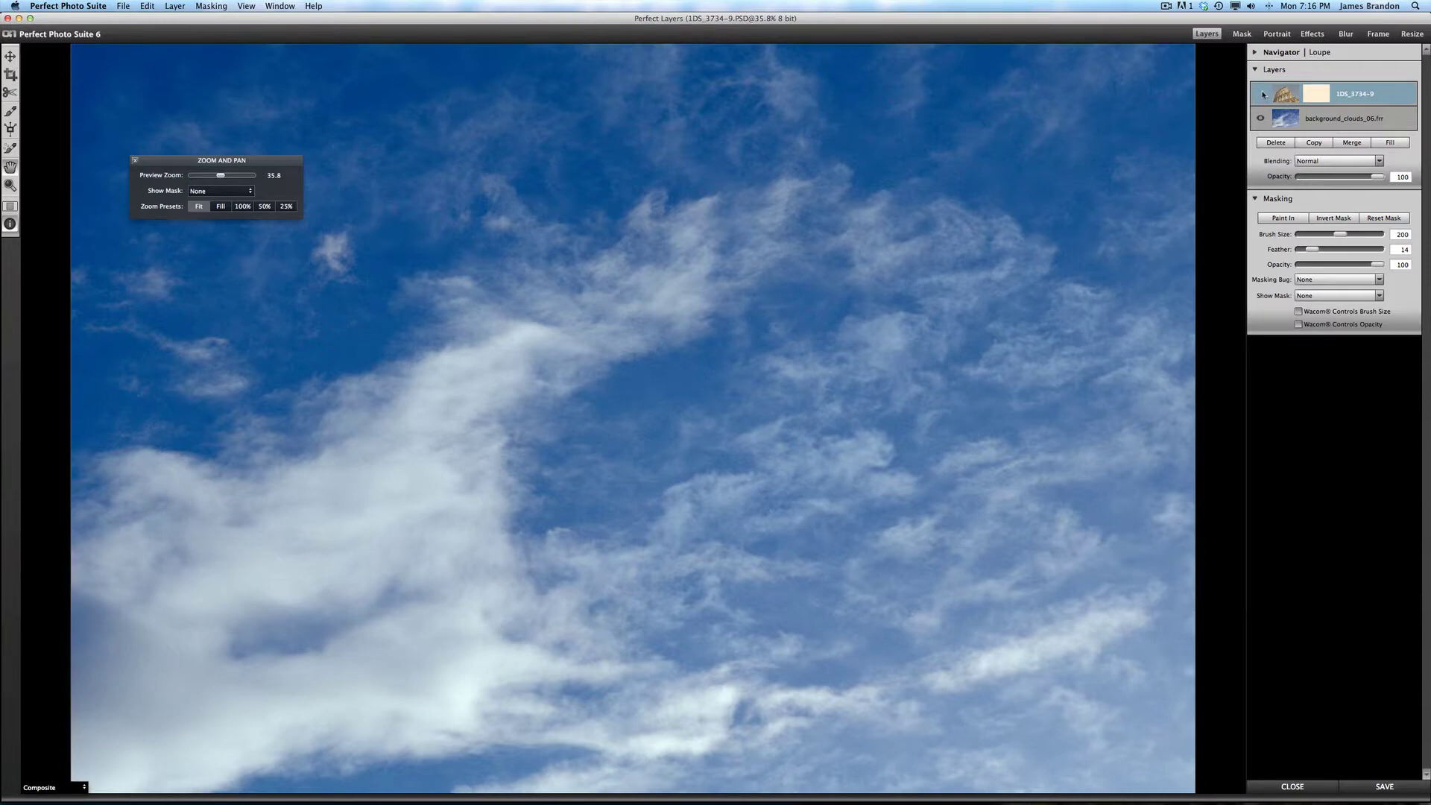
pyautogui.click(1260, 94)
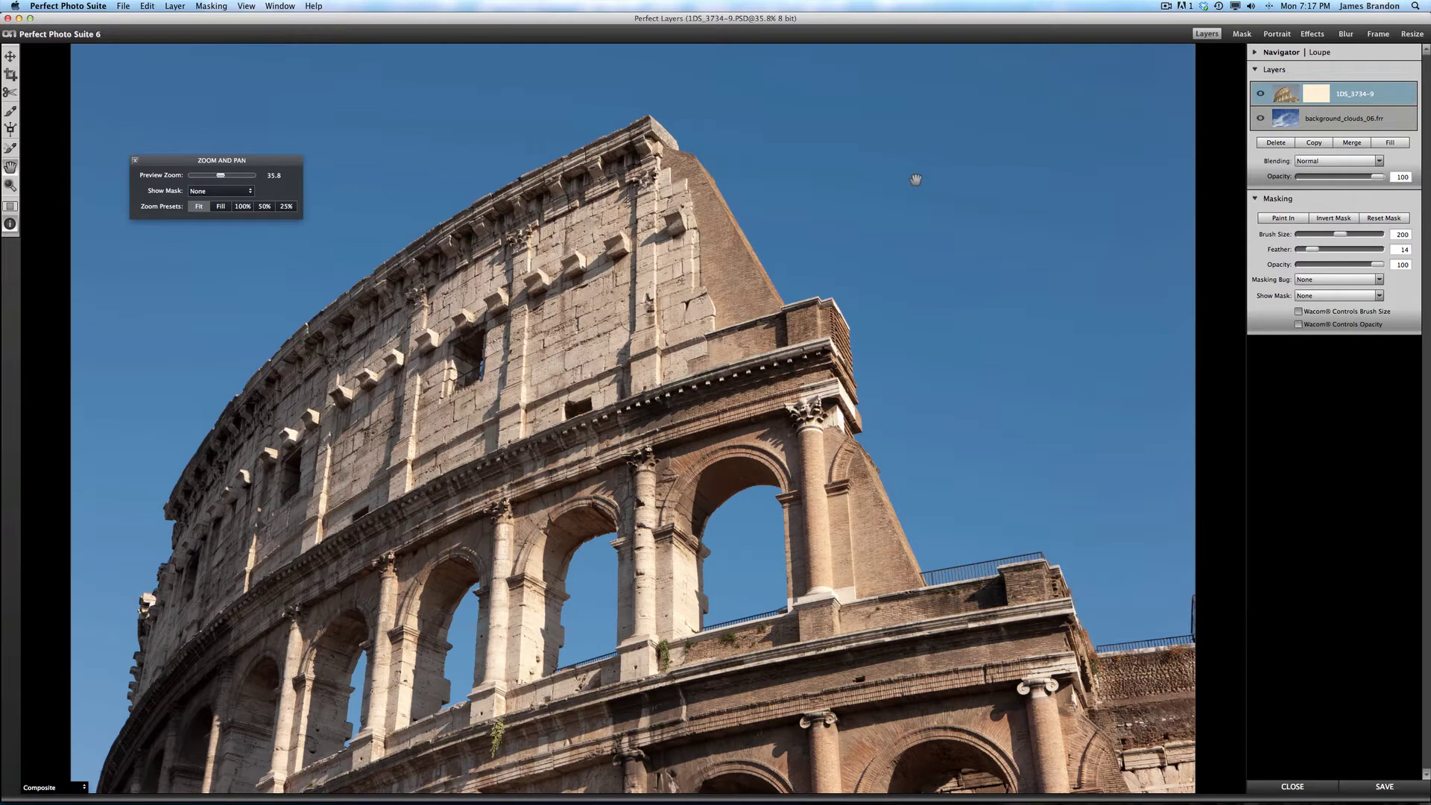
pyautogui.click(1243, 34)
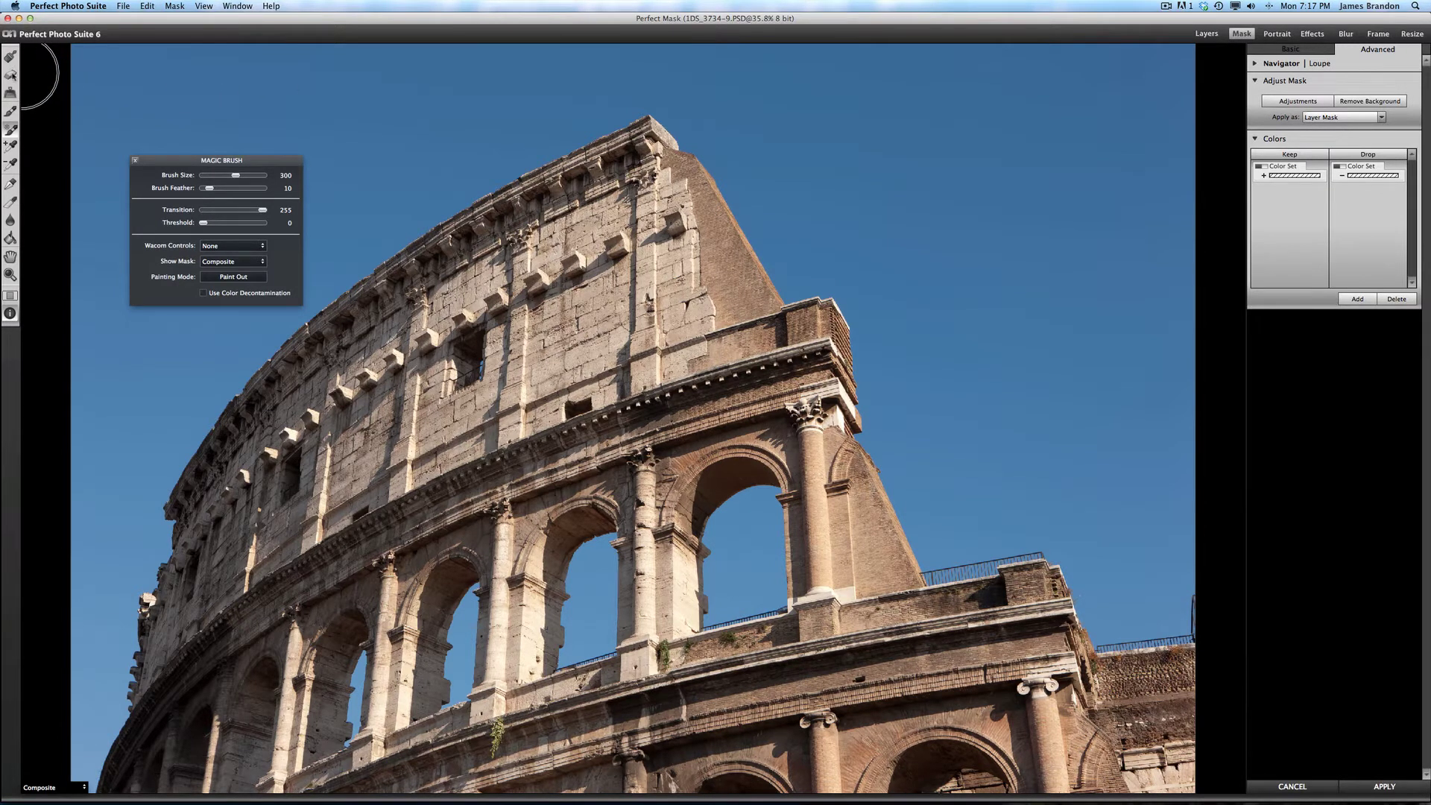
pyautogui.click(14, 76)
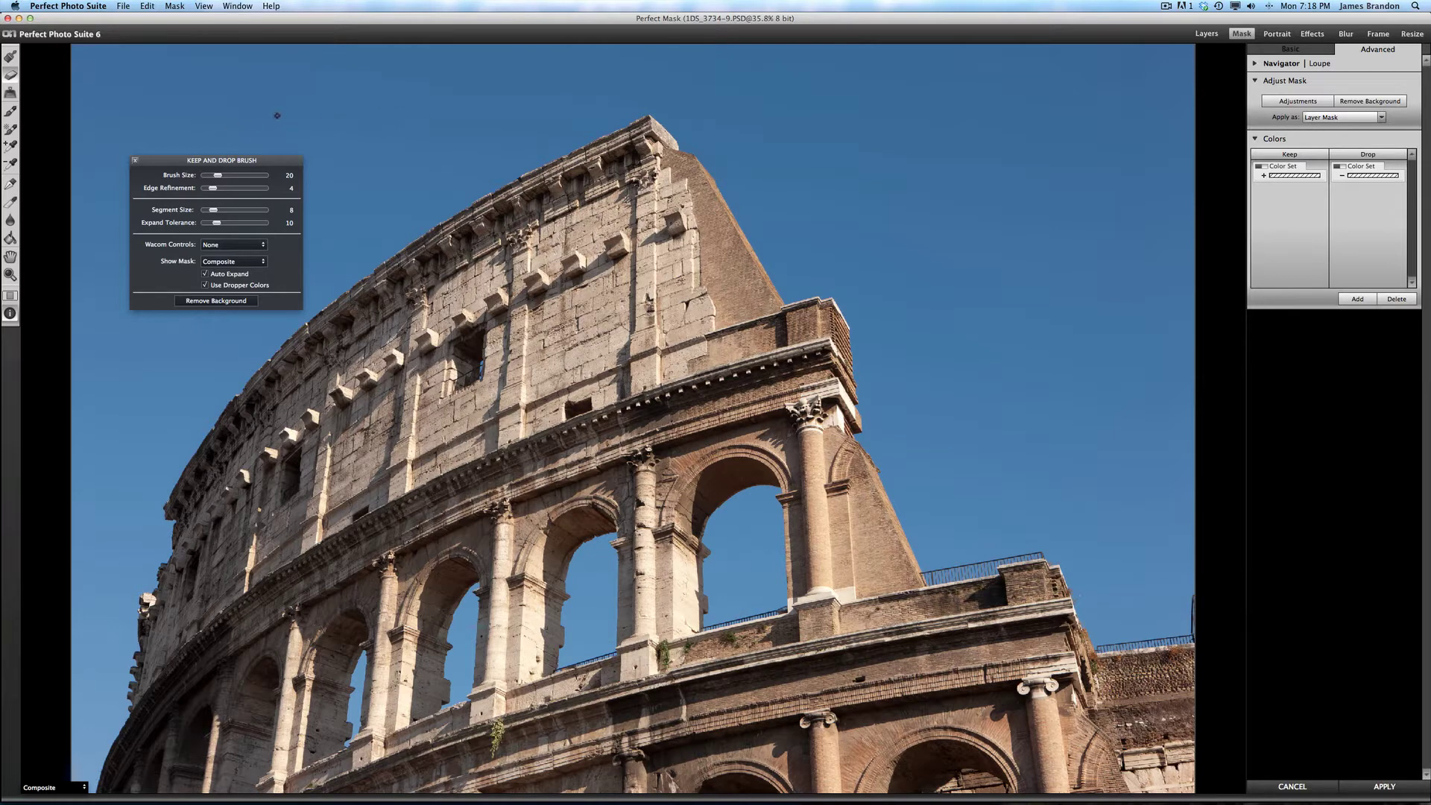
# Step: Paint a large drop stroke across the blue sky, then small drop strokes inside three arch openings
pyautogui.moveTo(278, 115)
pyautogui.mouseDown()
pyautogui.moveTo(645, 83)
pyautogui.moveTo(734, 97)
pyautogui.moveTo(839, 153)
pyautogui.moveTo(1021, 317)
pyautogui.moveTo(1133, 378)
pyautogui.mouseUp()
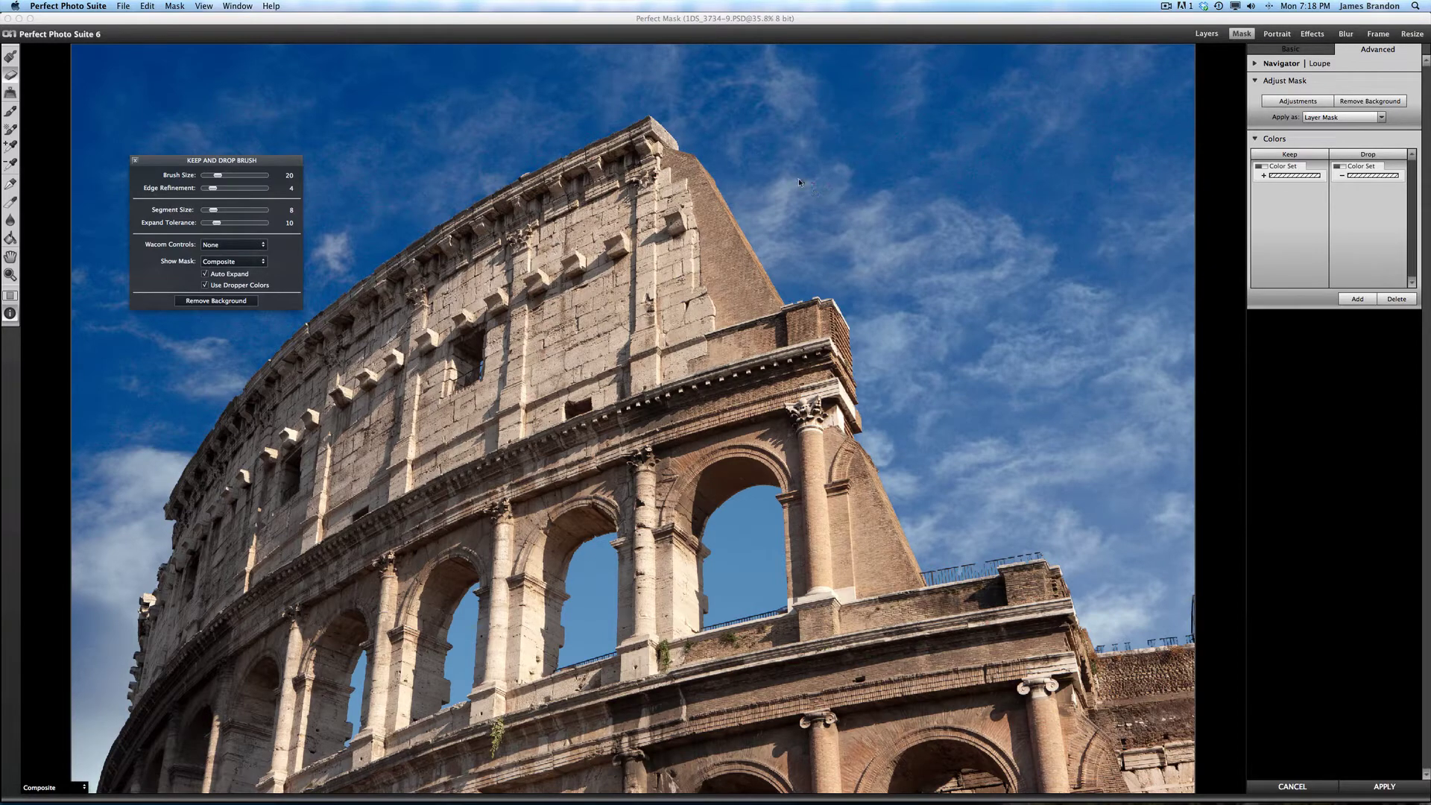
pyautogui.click(745, 527)
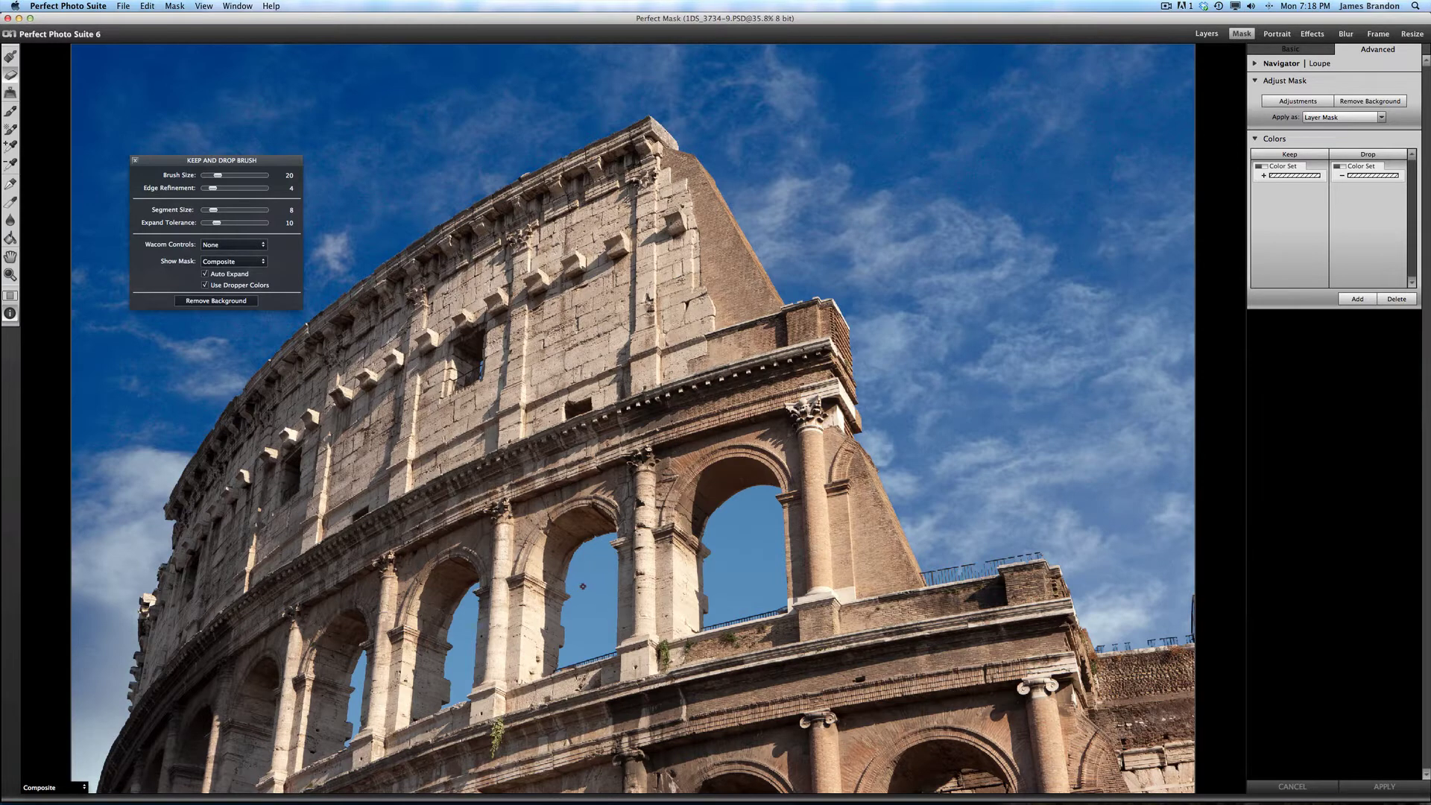
pyautogui.moveTo(591, 572); pyautogui.dragTo(591, 611)
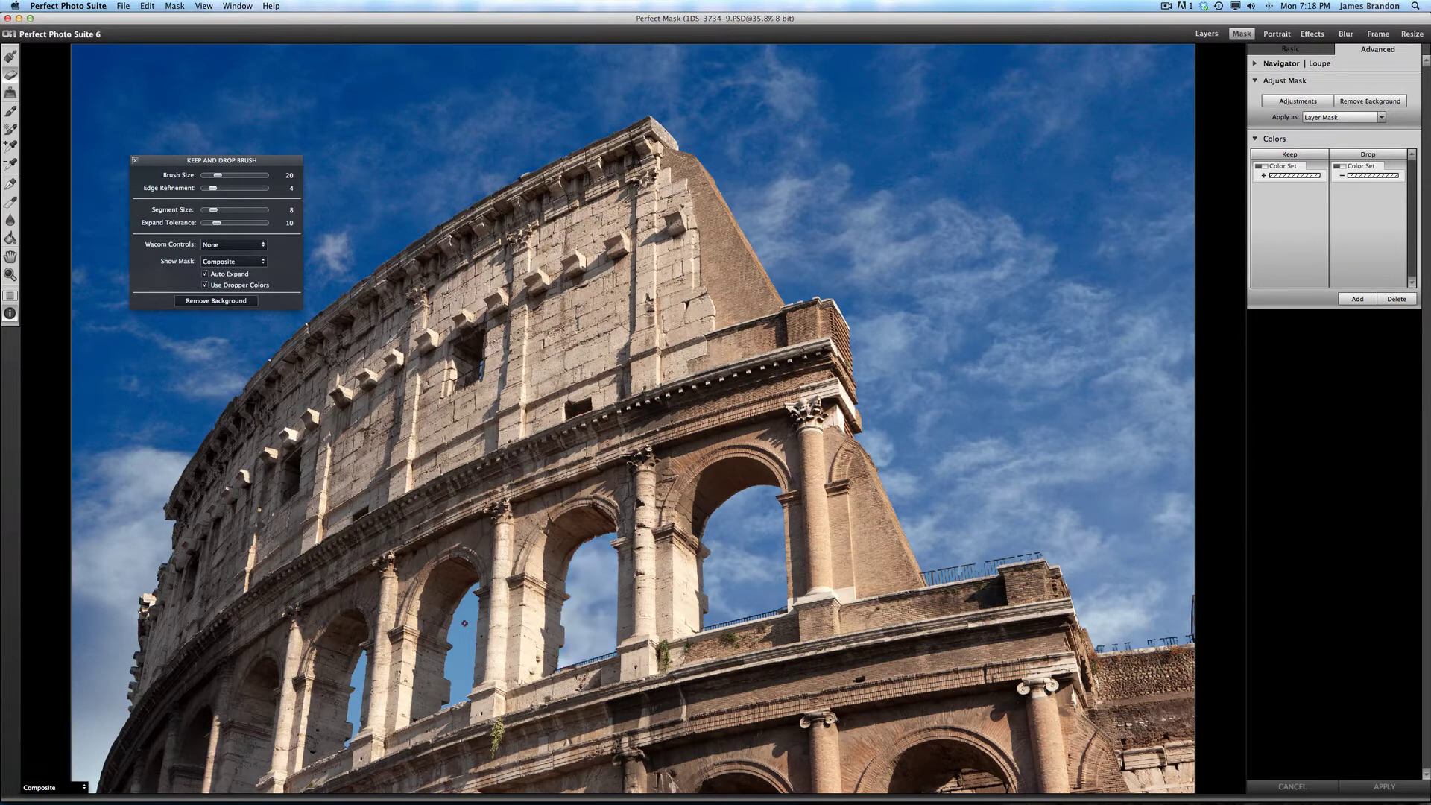
pyautogui.moveTo(465, 623); pyautogui.dragTo(457, 656)
pyautogui.moveTo(354, 701); pyautogui.dragTo(353, 710)
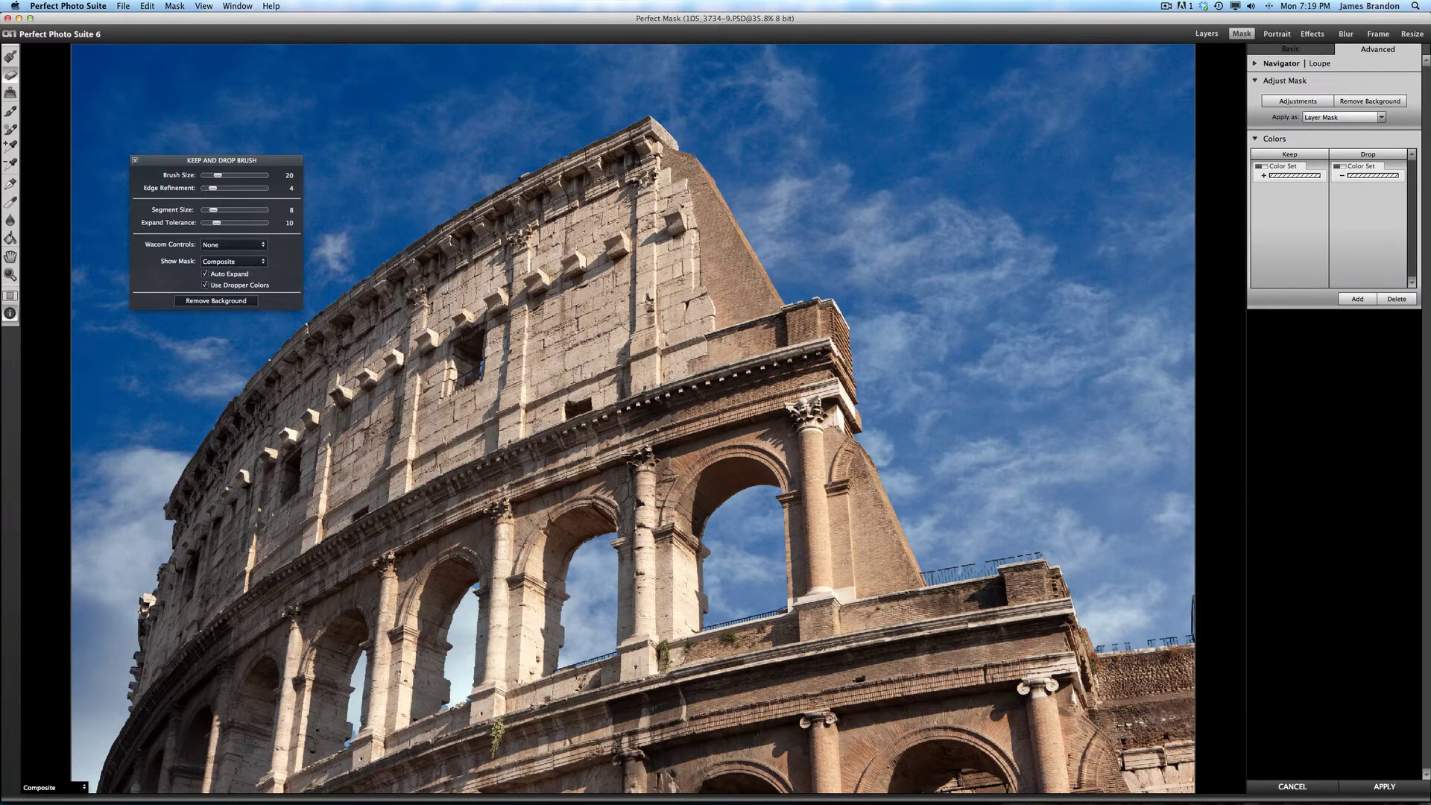
# Step: Select the Magic Brush and cycle its painting mode to Auto
pyautogui.click(10, 129)
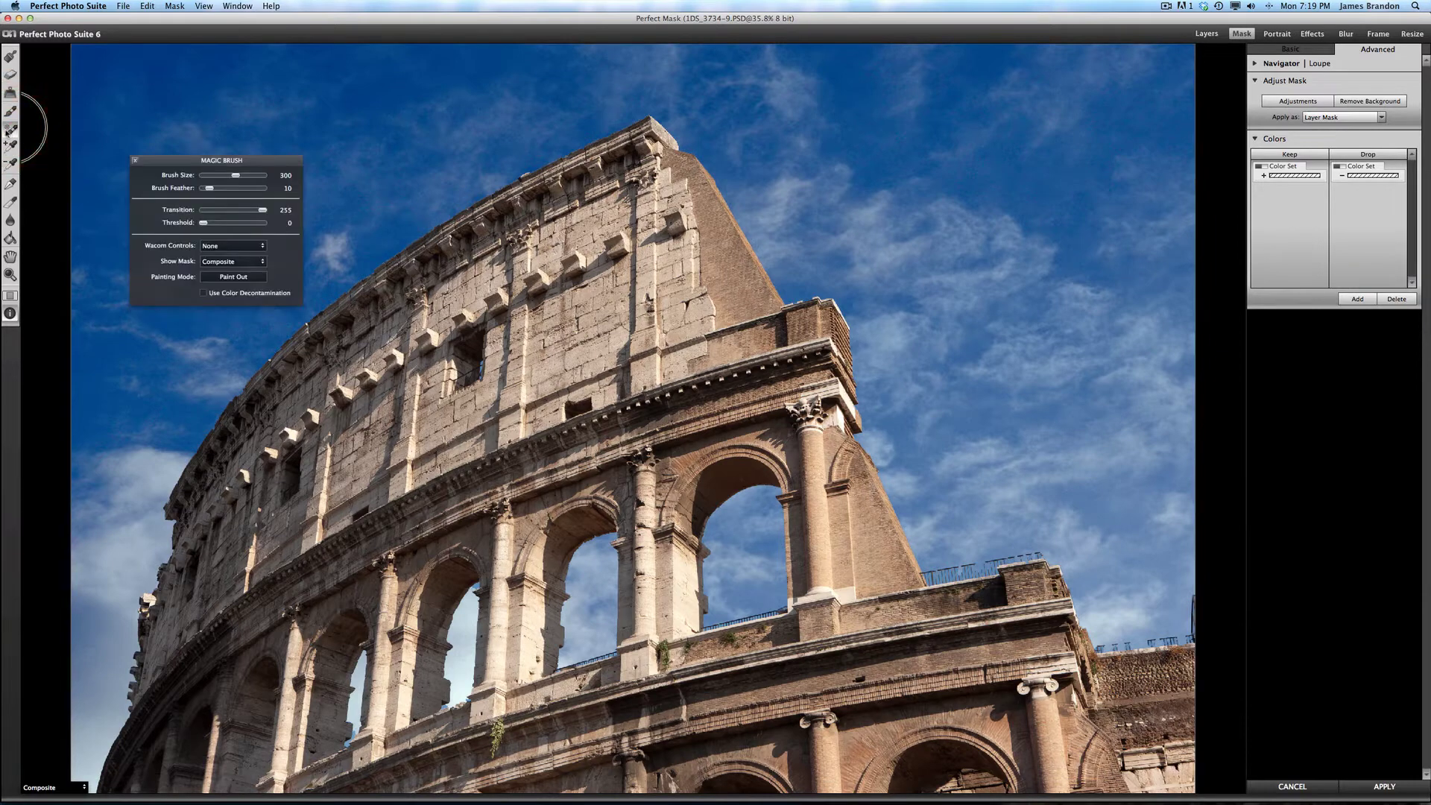
pyautogui.moveTo(177, 161); pyautogui.dragTo(188, 151)
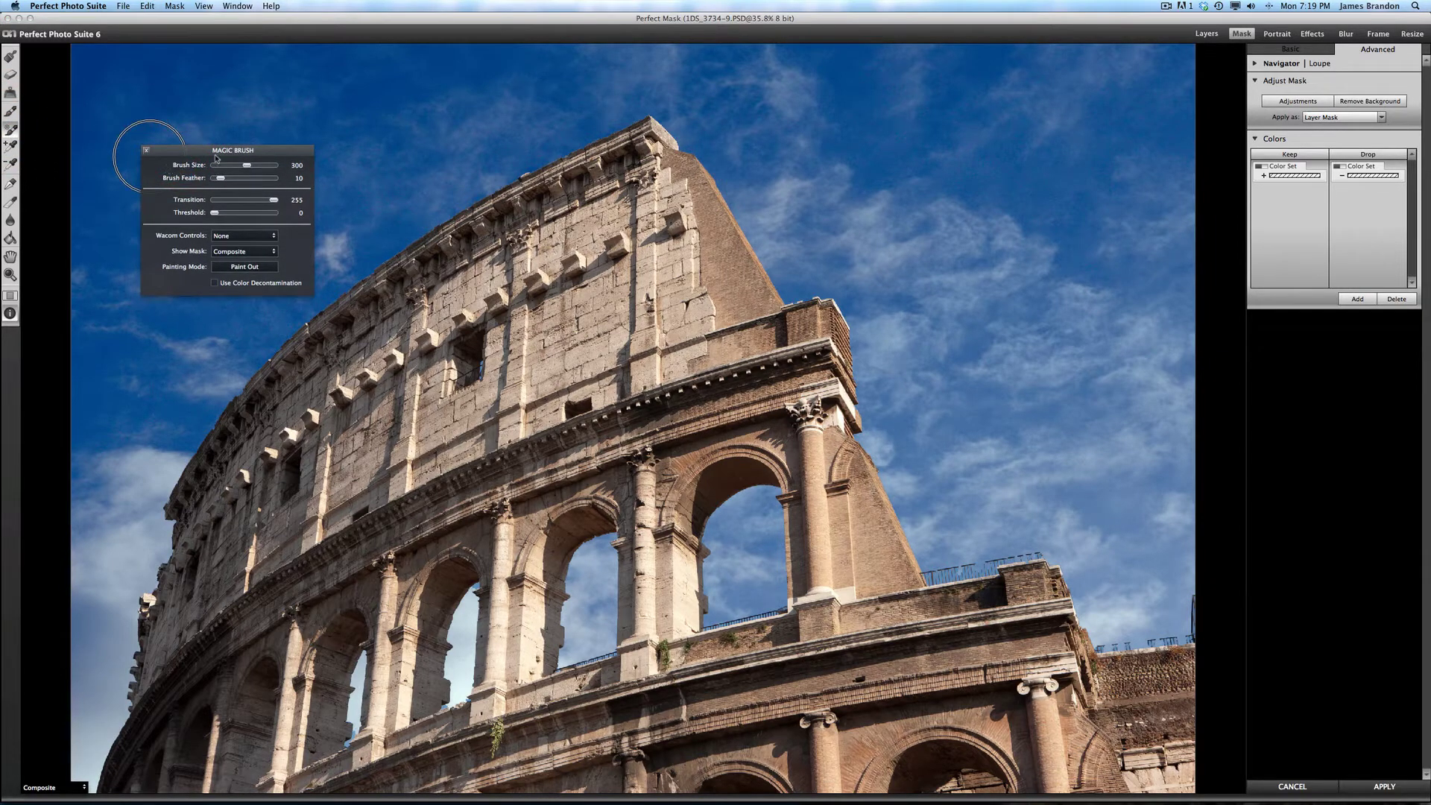
pyautogui.click(243, 268)
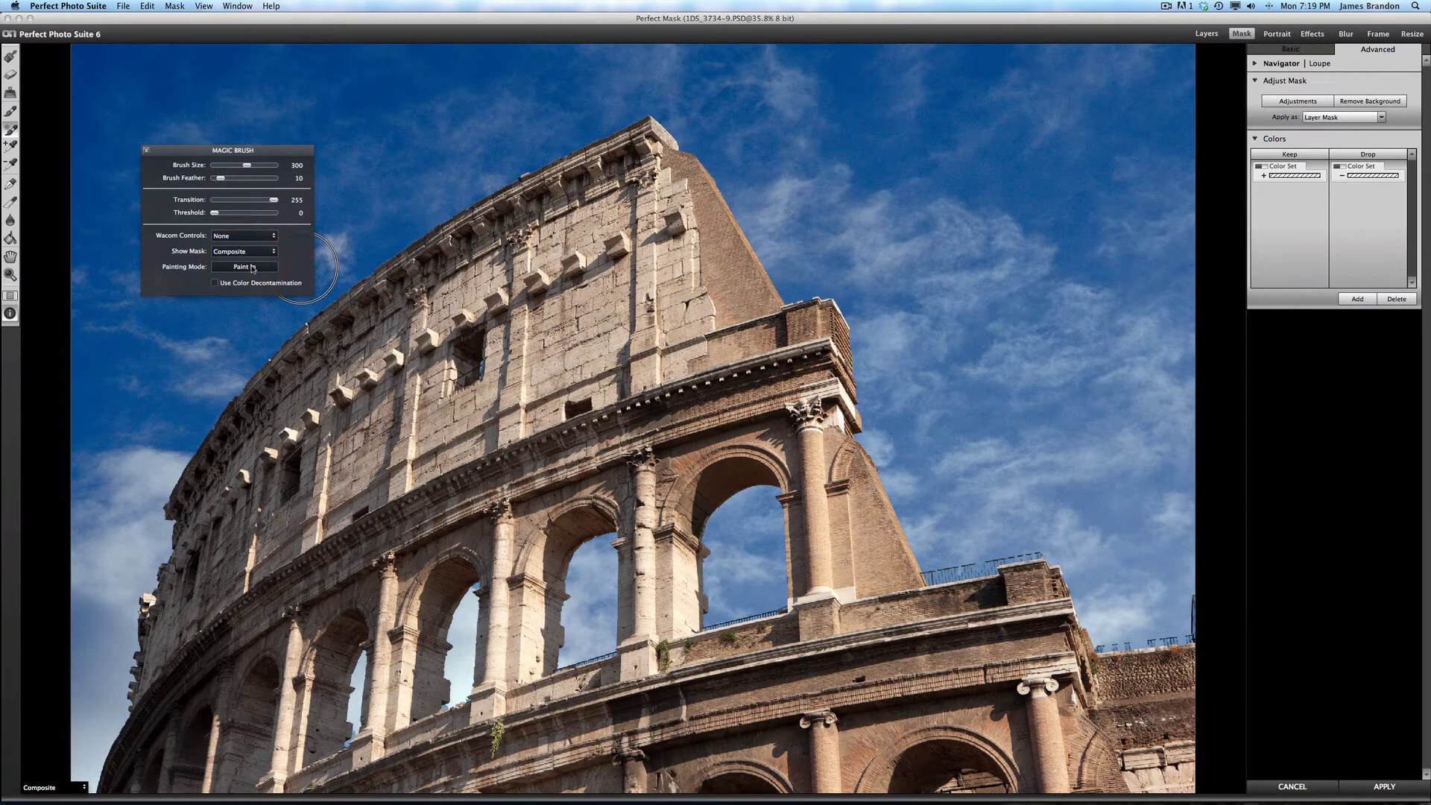
pyautogui.click(263, 271)
pyautogui.moveTo(245, 154); pyautogui.dragTo(242, 152)
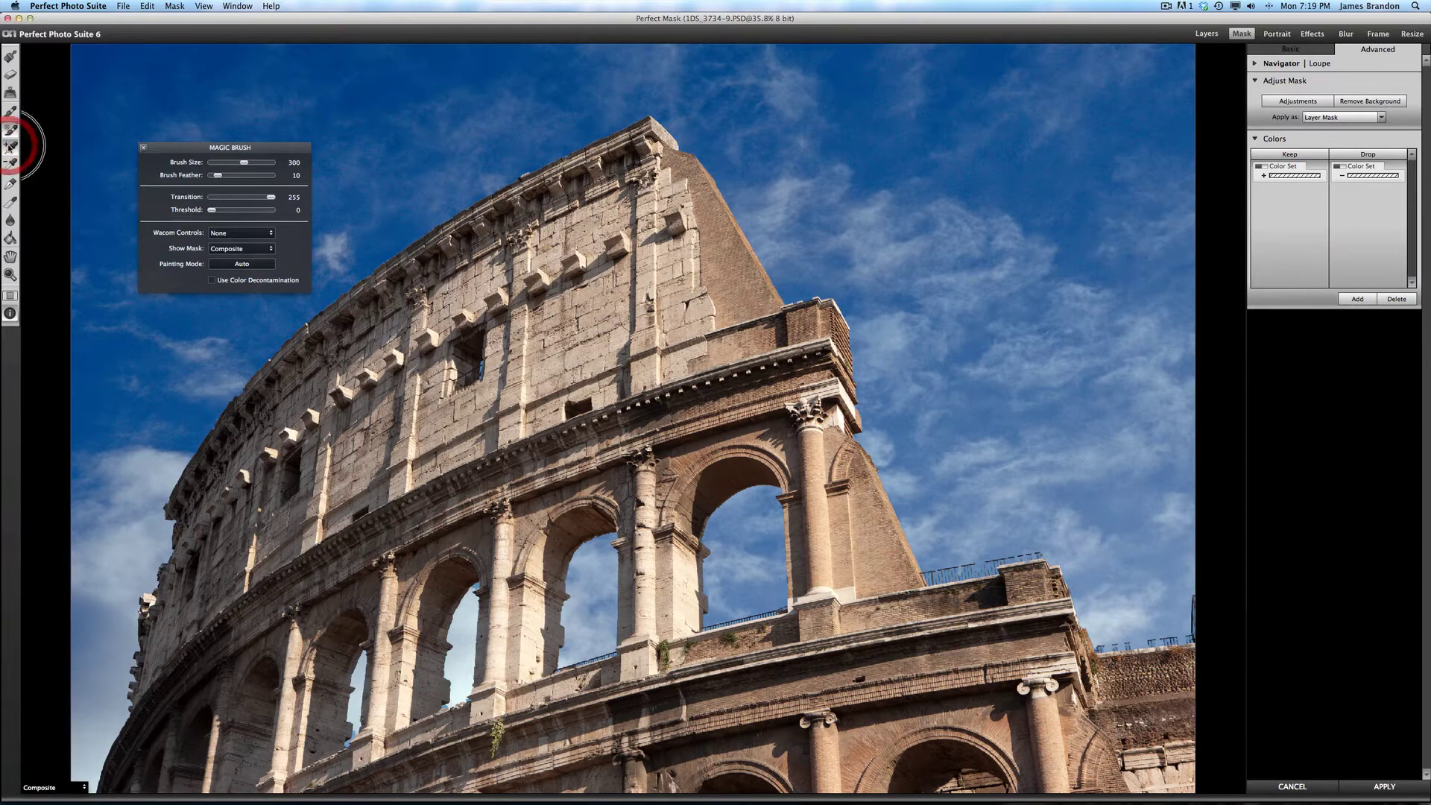
# Step: Zoom in and sample five brickwork, brown stone and railing colours into the keep set
pyautogui.click(11, 147)
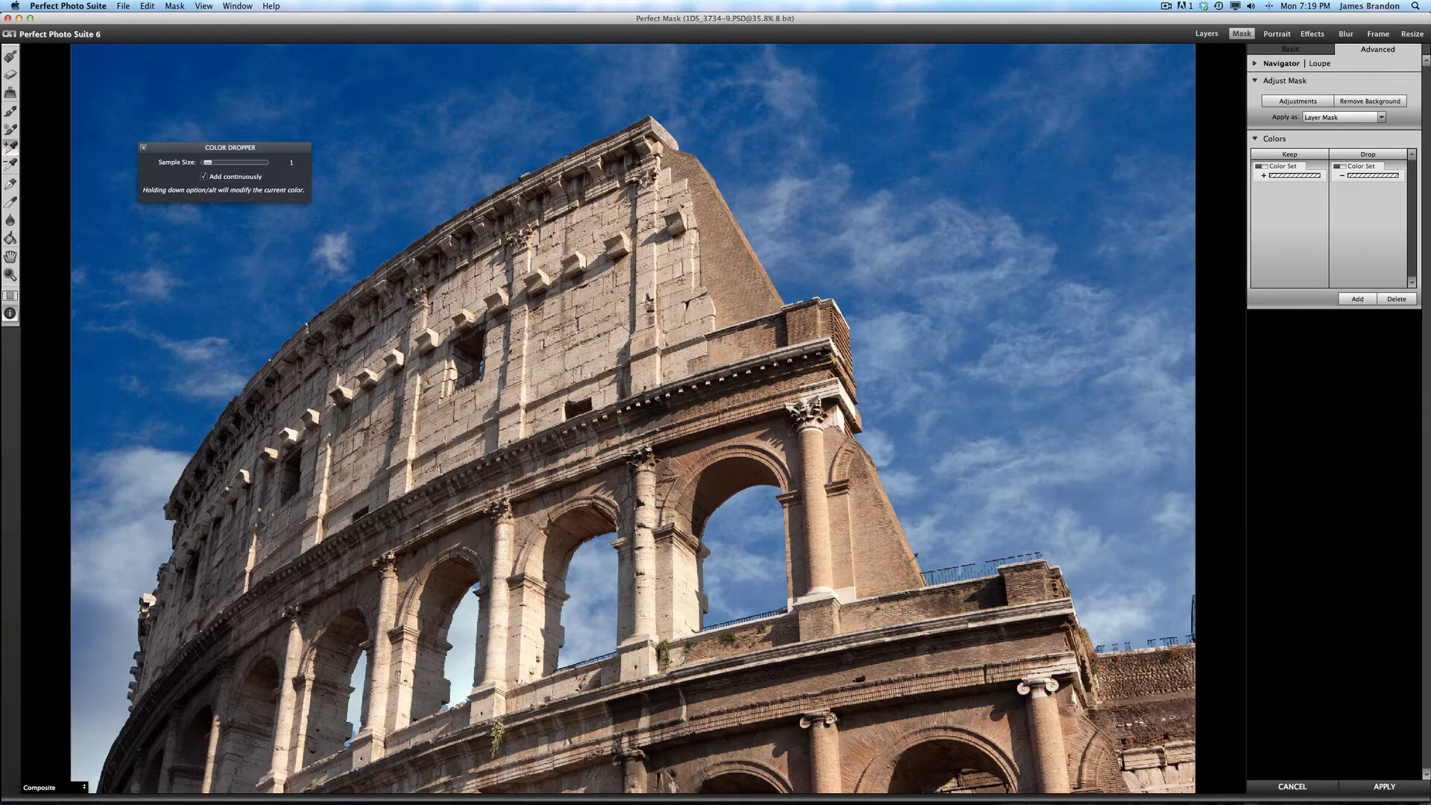
pyautogui.press('super+equal')
pyautogui.press('super+equal')
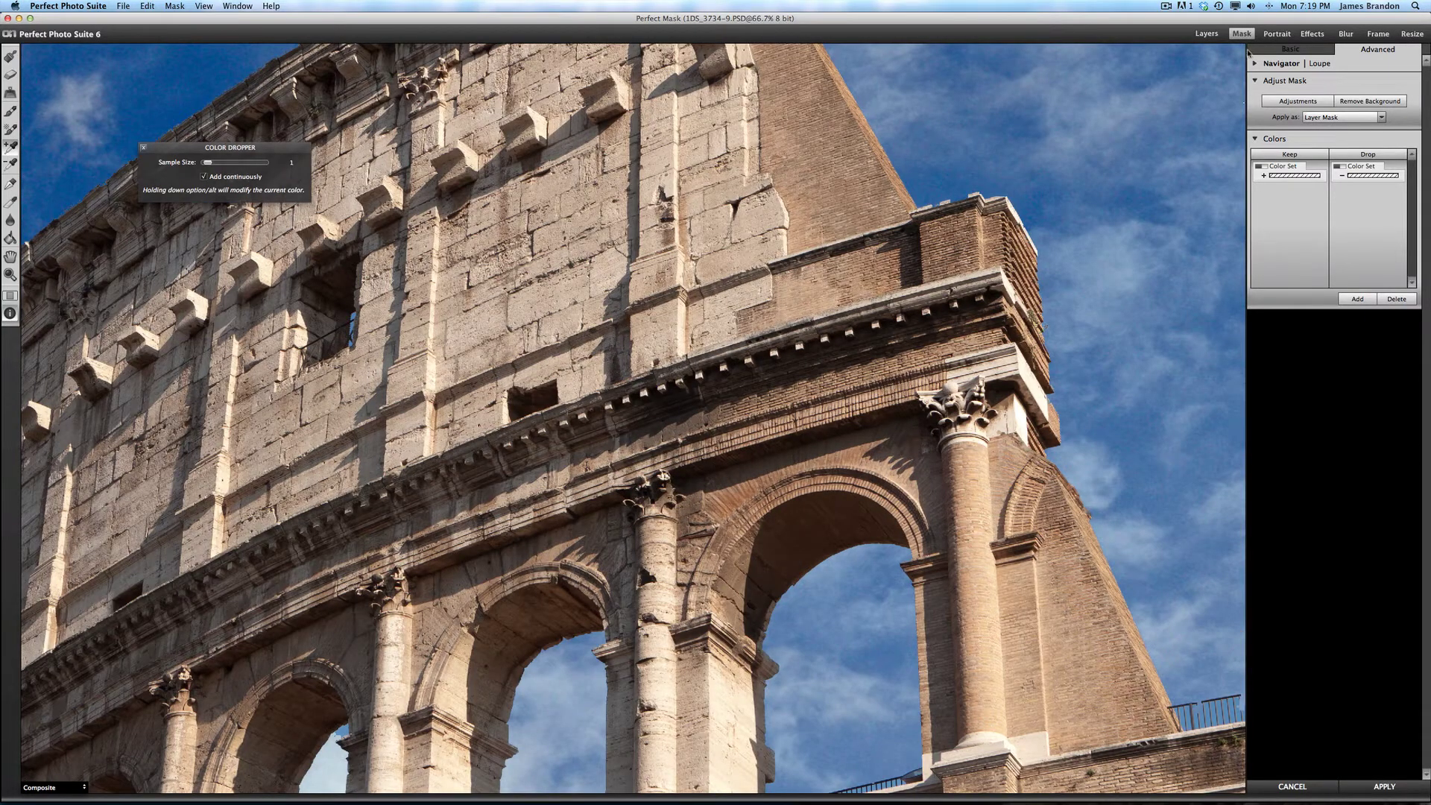
pyautogui.click(1256, 65)
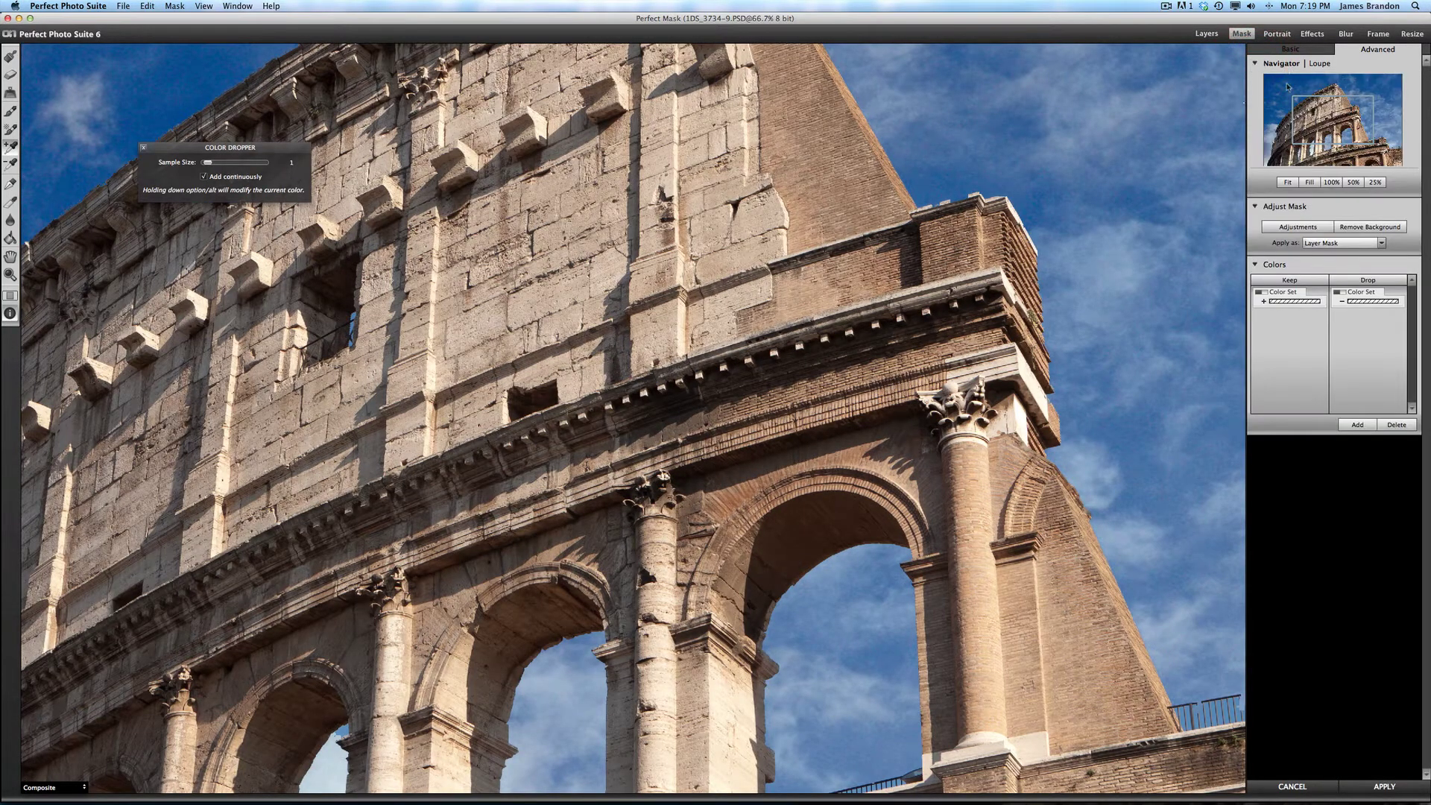
pyautogui.moveTo(1333, 117); pyautogui.dragTo(1368, 128)
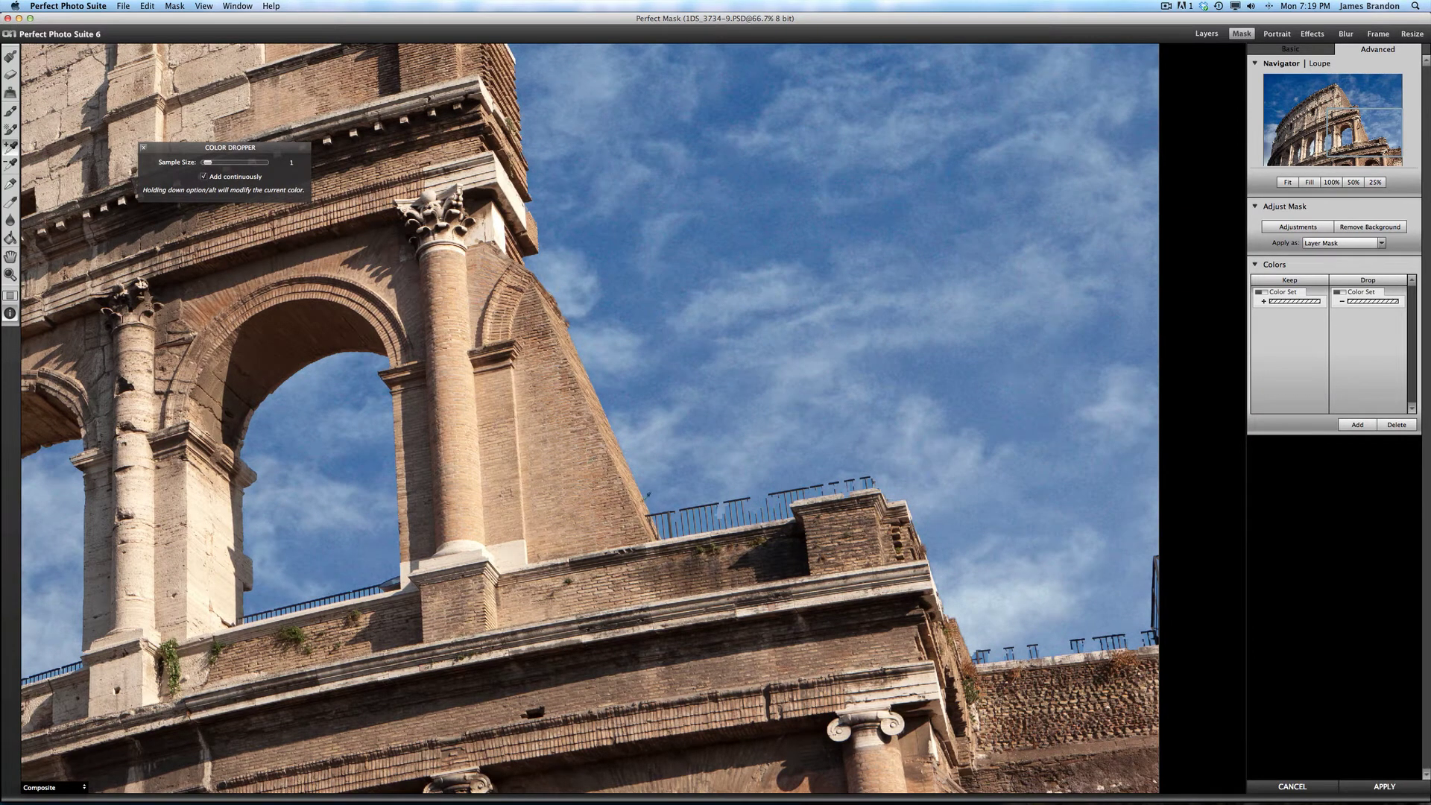
pyautogui.click(639, 499)
pyautogui.click(809, 494)
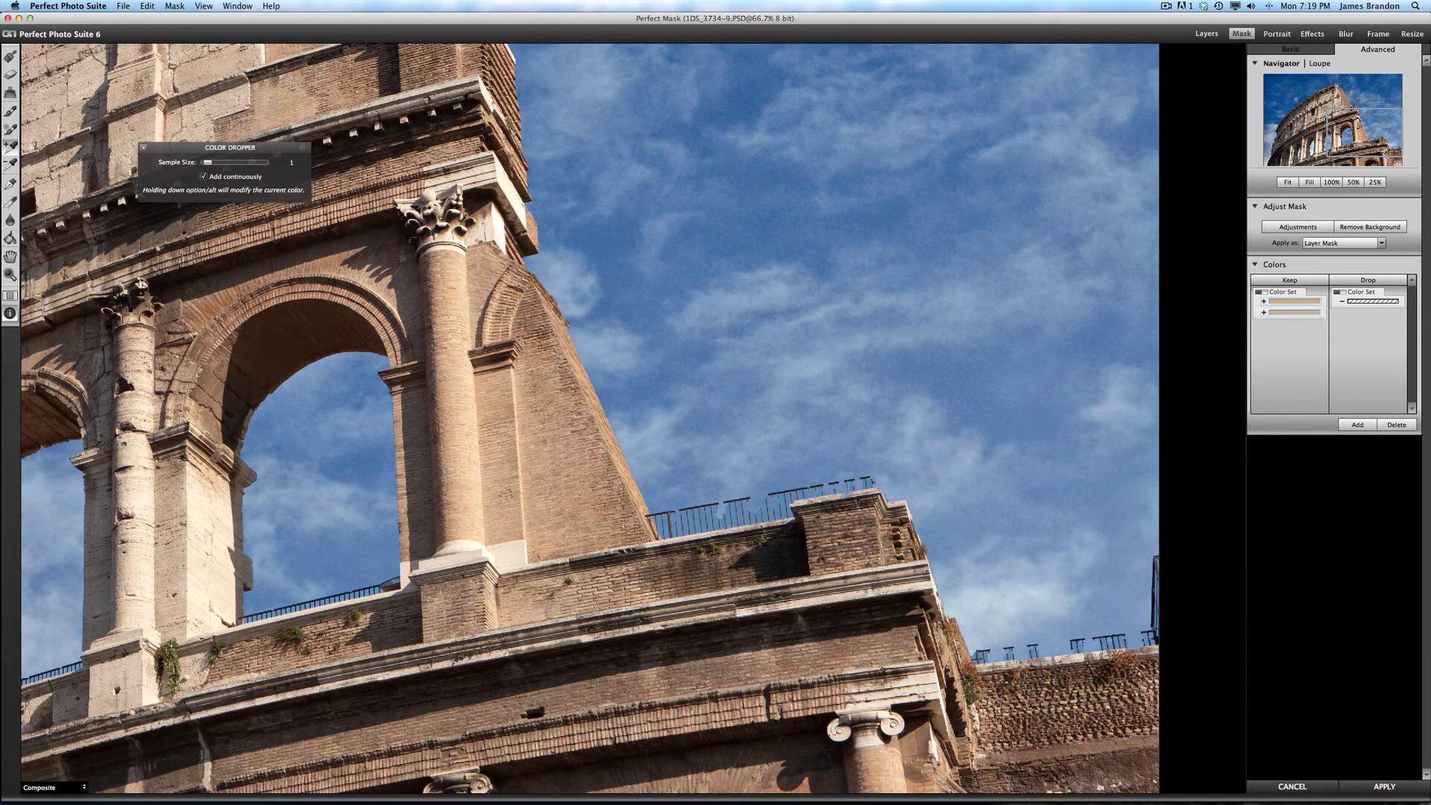
pyautogui.click(875, 544)
pyautogui.click(1125, 641)
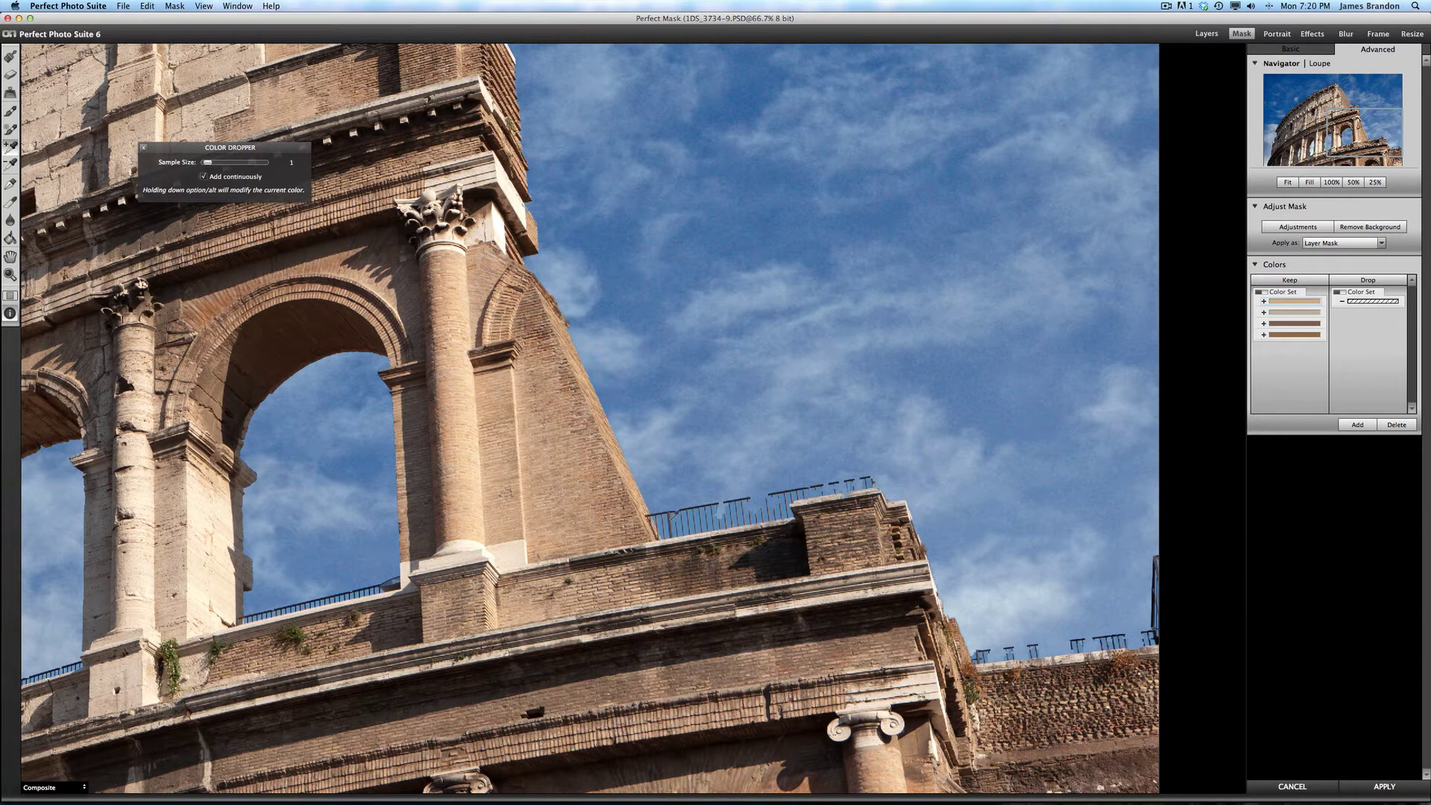
pyautogui.click(670, 517)
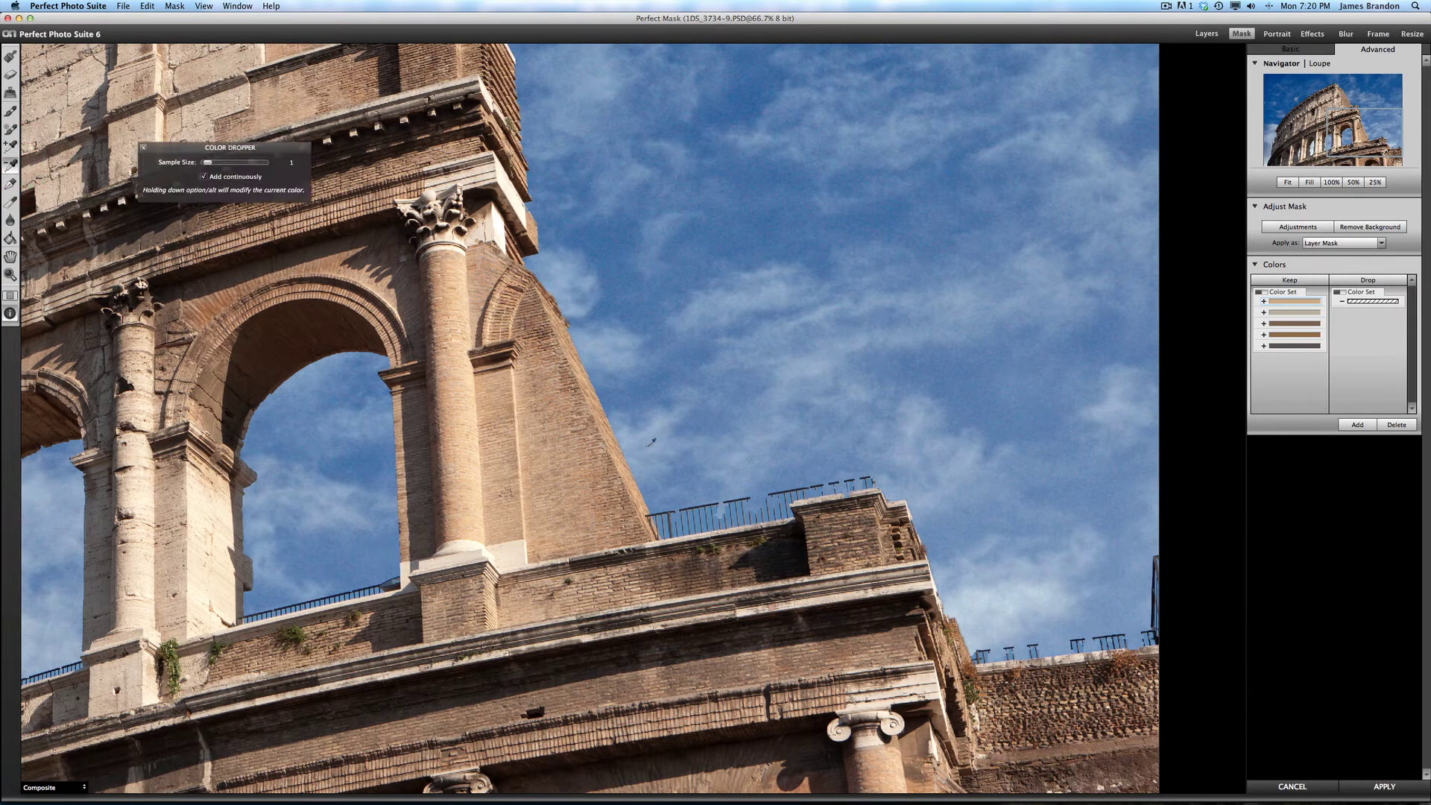
# Step: Sample five sky blues into the drop colour set
pyautogui.click(650, 443)
pyautogui.click(684, 480)
pyautogui.click(1089, 505)
pyautogui.click(1062, 609)
pyautogui.click(1002, 603)
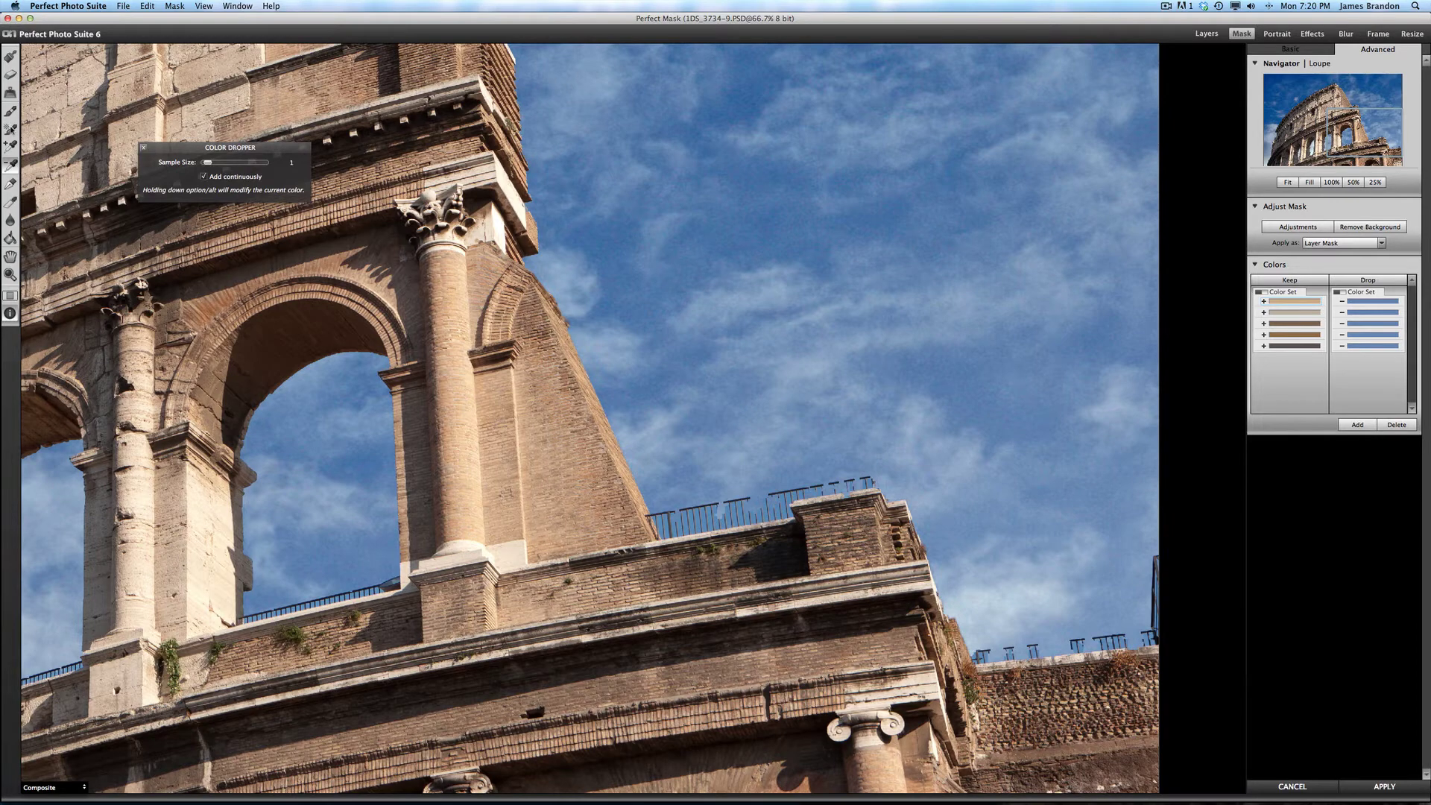
pyautogui.click(10, 128)
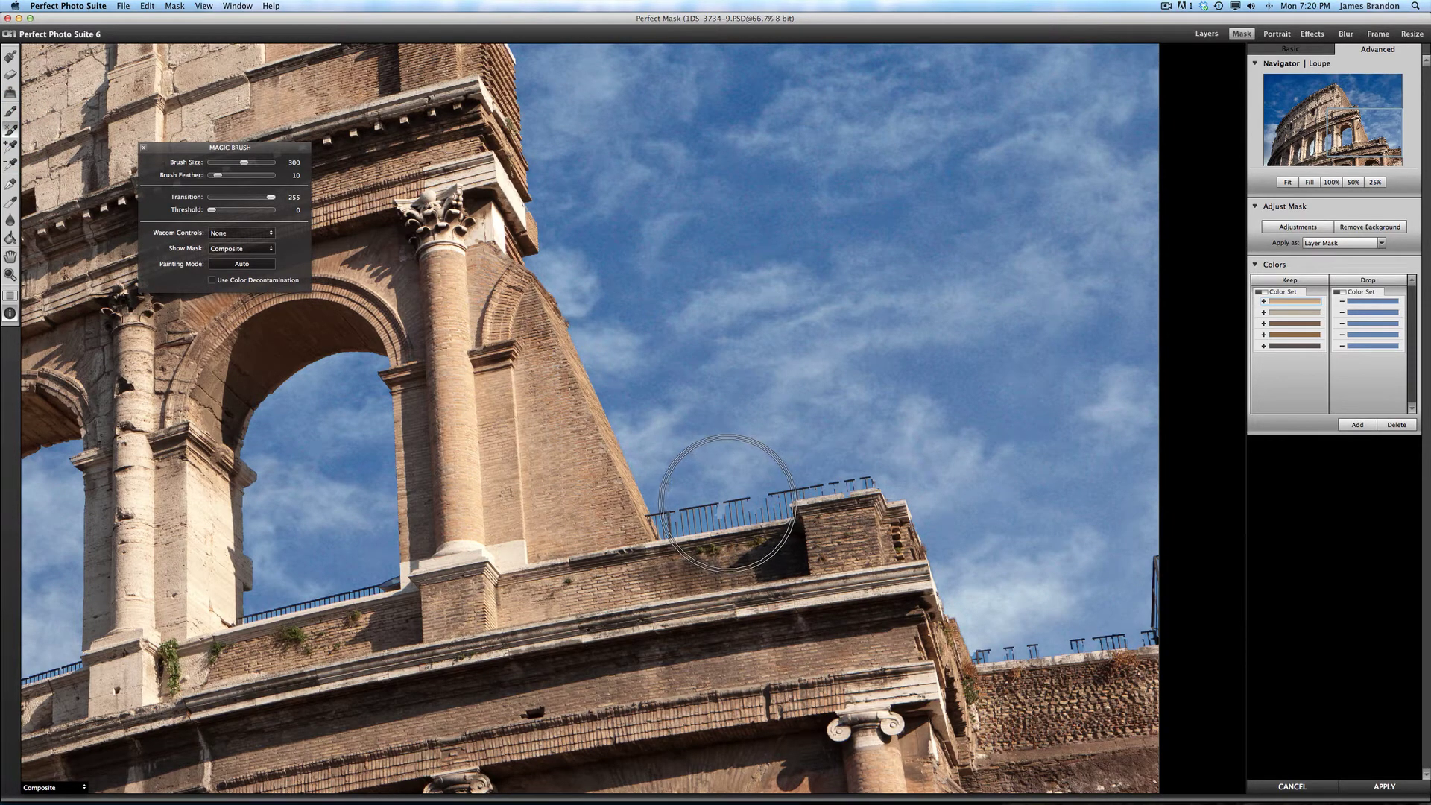
# Step: Set the Magic Brush to size 200 and brush along the upper and lower railing edges
pyautogui.press('[')
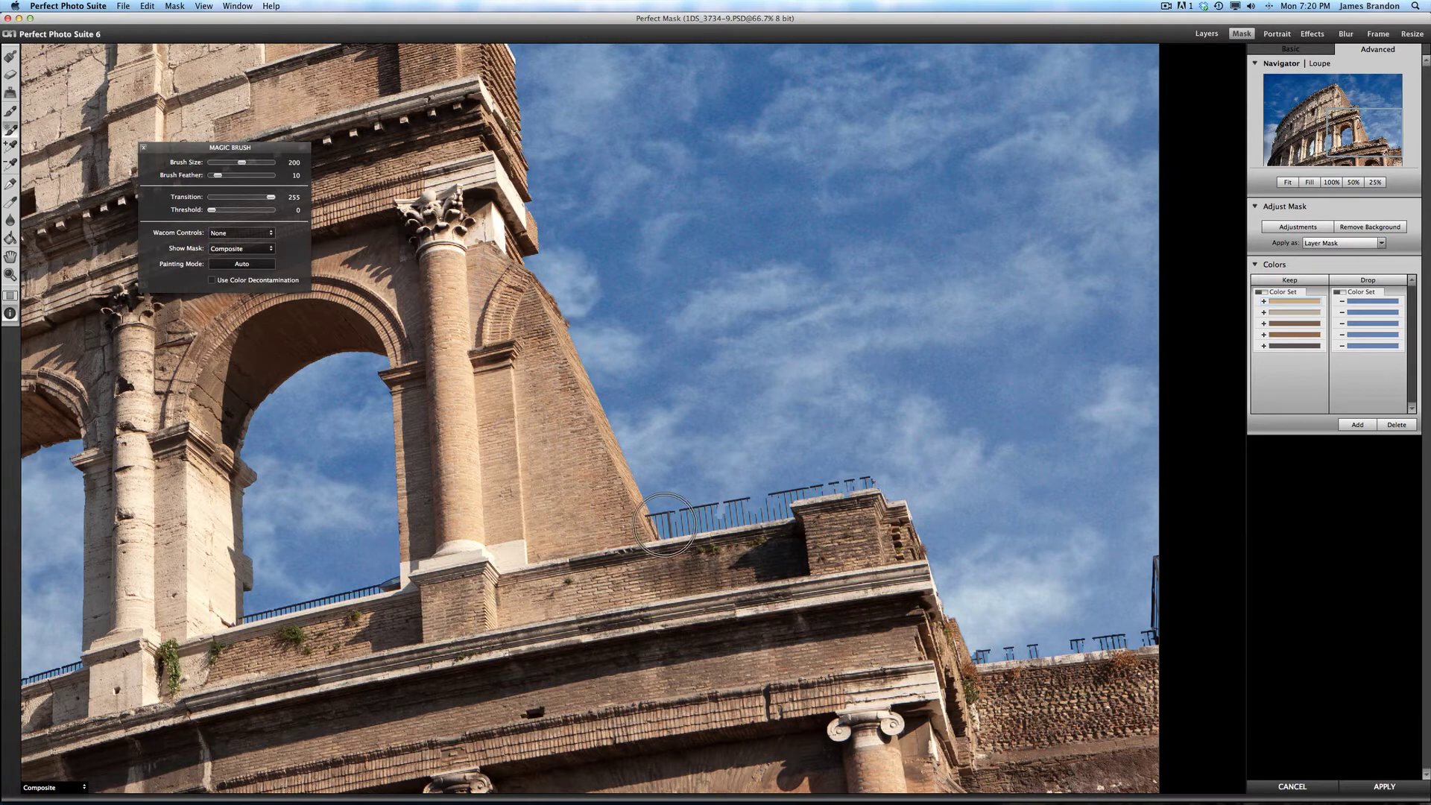
pyautogui.moveTo(672, 520)
pyautogui.mouseDown()
pyautogui.moveTo(790, 492)
pyautogui.moveTo(772, 498)
pyautogui.mouseUp()
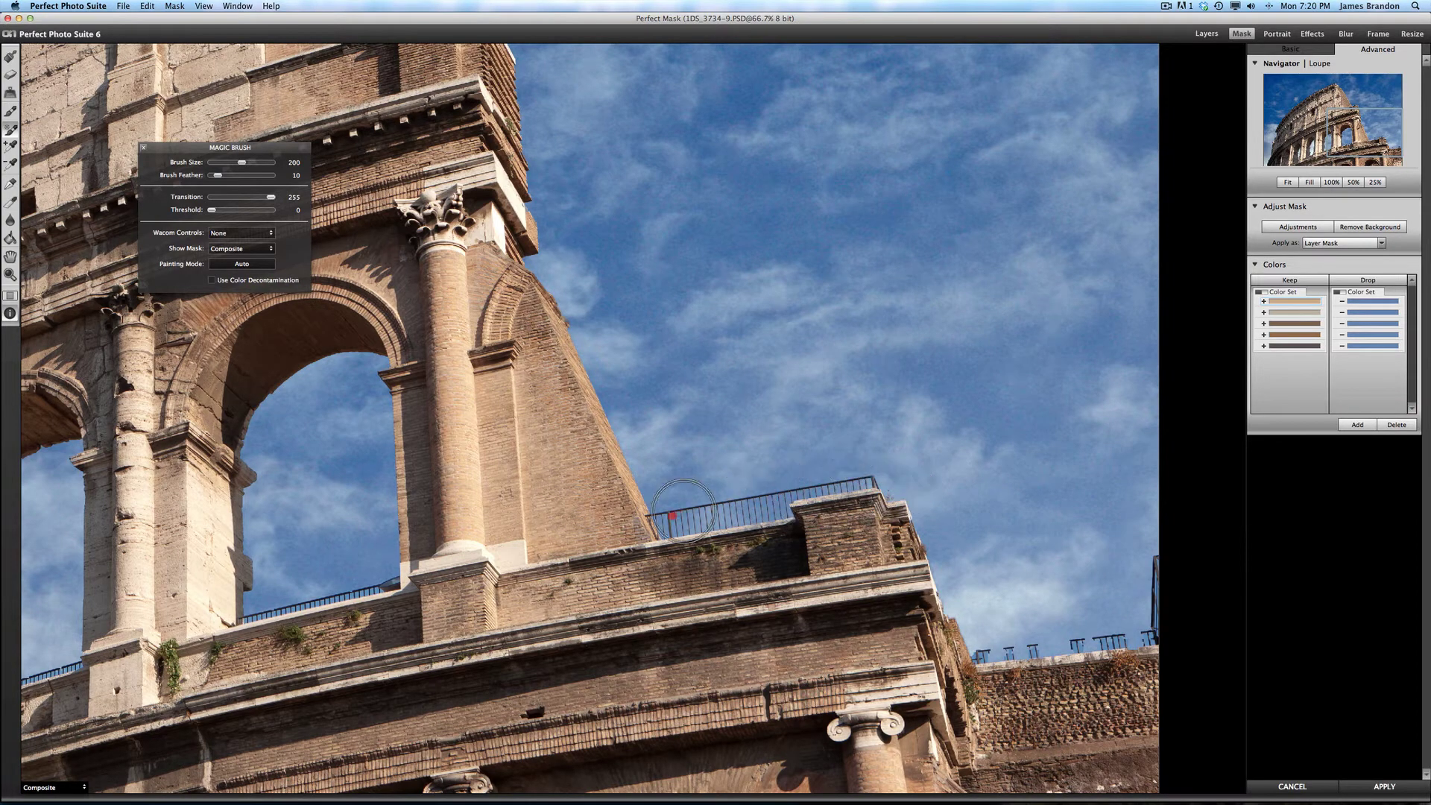
pyautogui.click(651, 505)
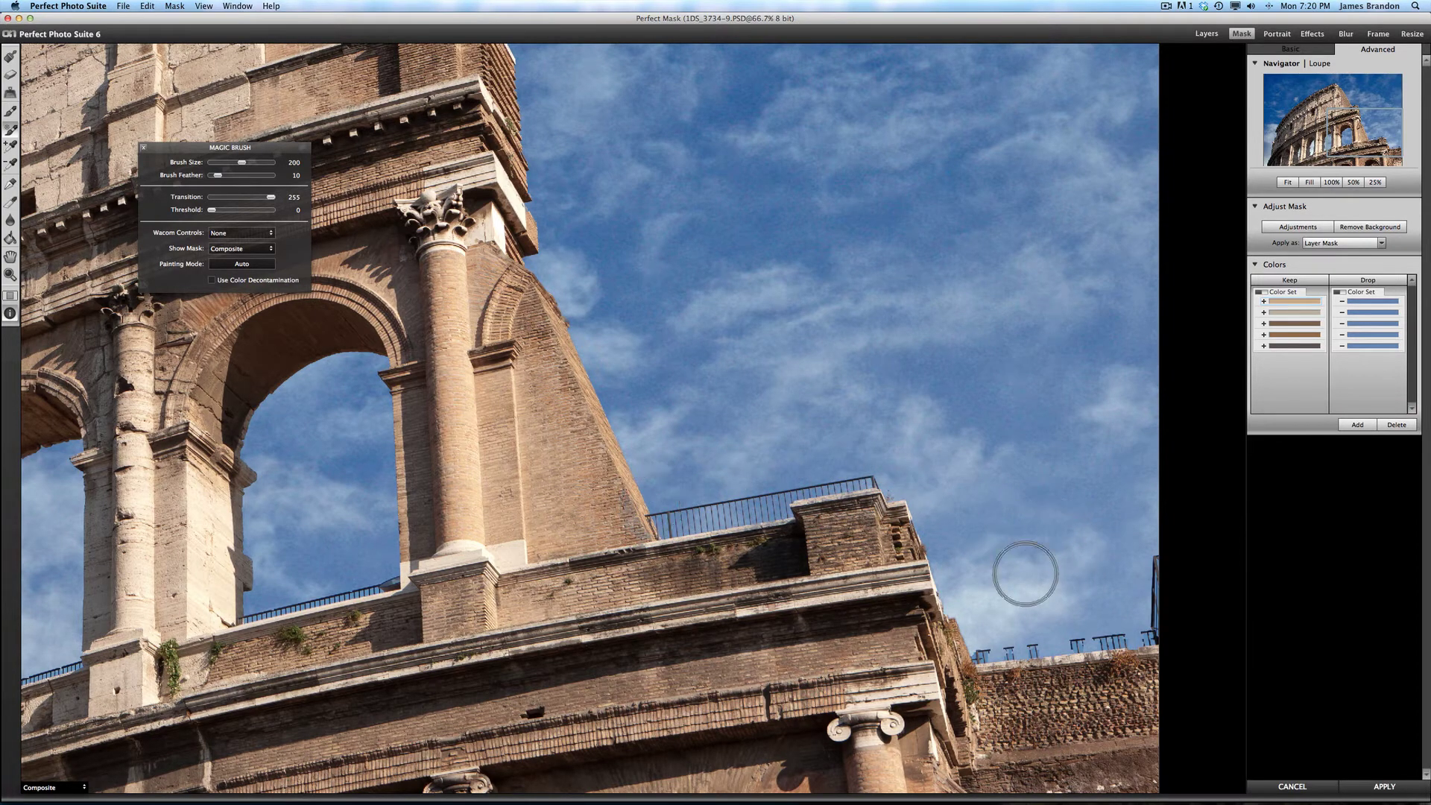
pyautogui.click(1004, 641)
pyautogui.moveTo(1003, 641)
pyautogui.mouseDown()
pyautogui.moveTo(1064, 619)
pyautogui.moveTo(1129, 626)
pyautogui.mouseUp()
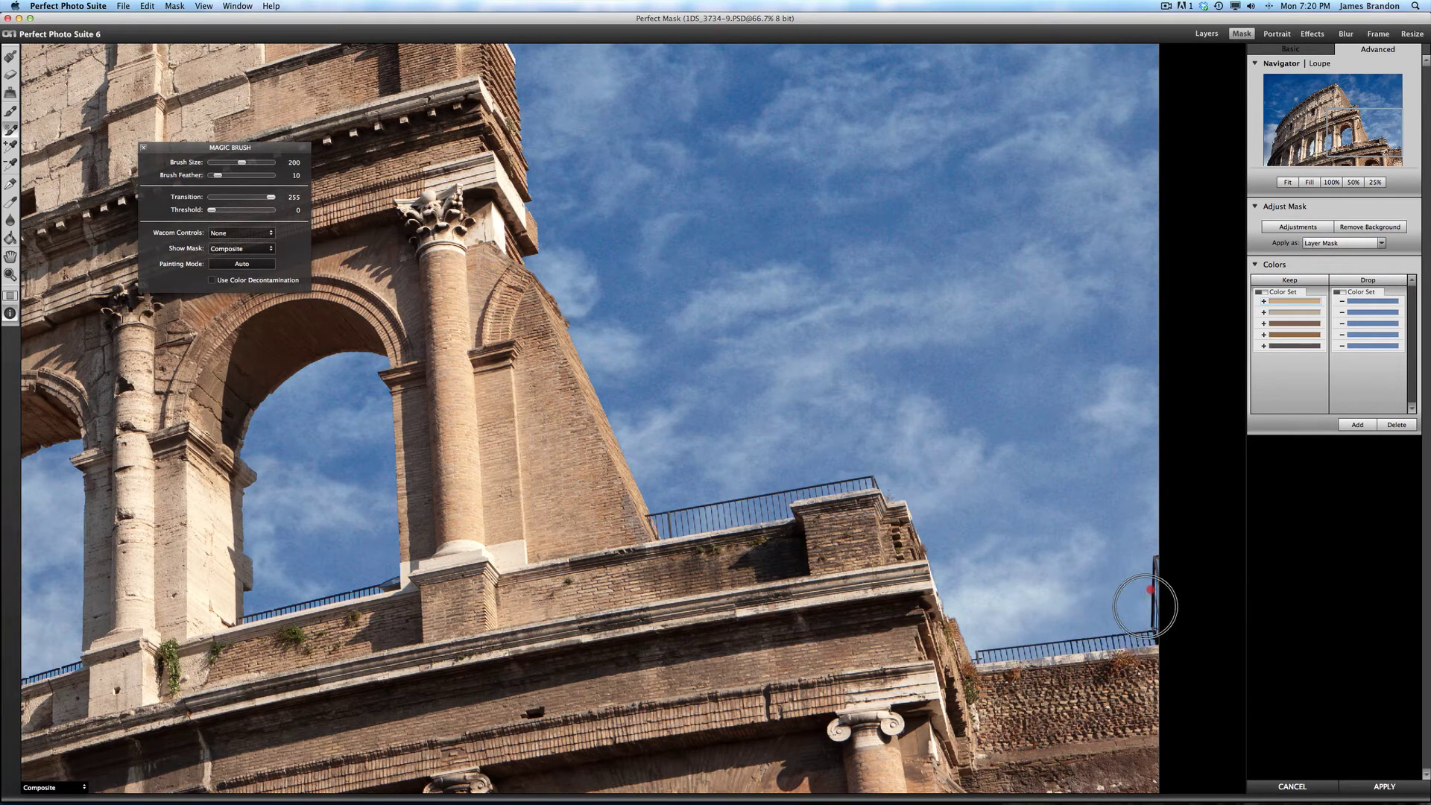
pyautogui.click(995, 638)
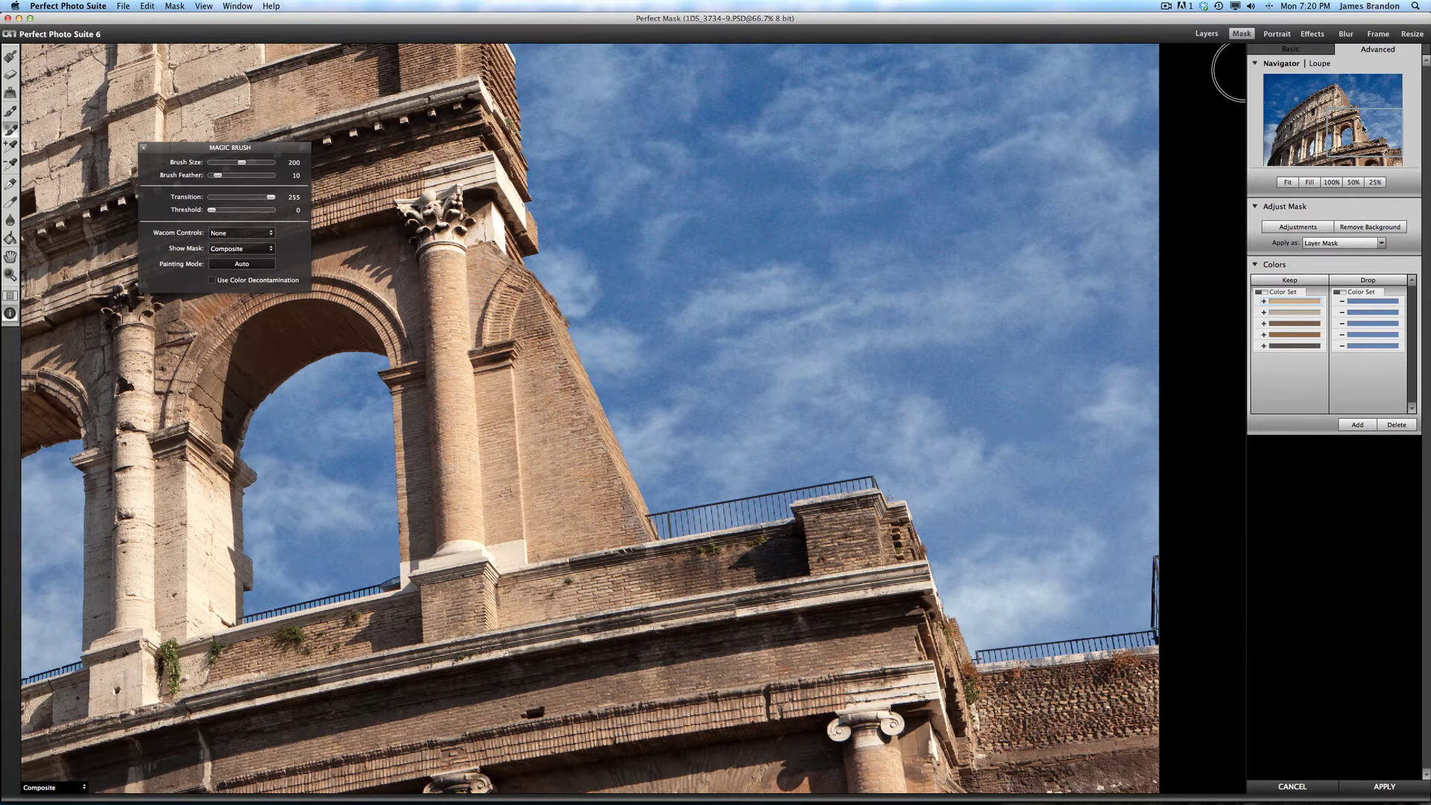
# Step: Brush the mask along the railing and around the right, middle and left arch edges
pyautogui.hscroll(-15, 1243, 70)
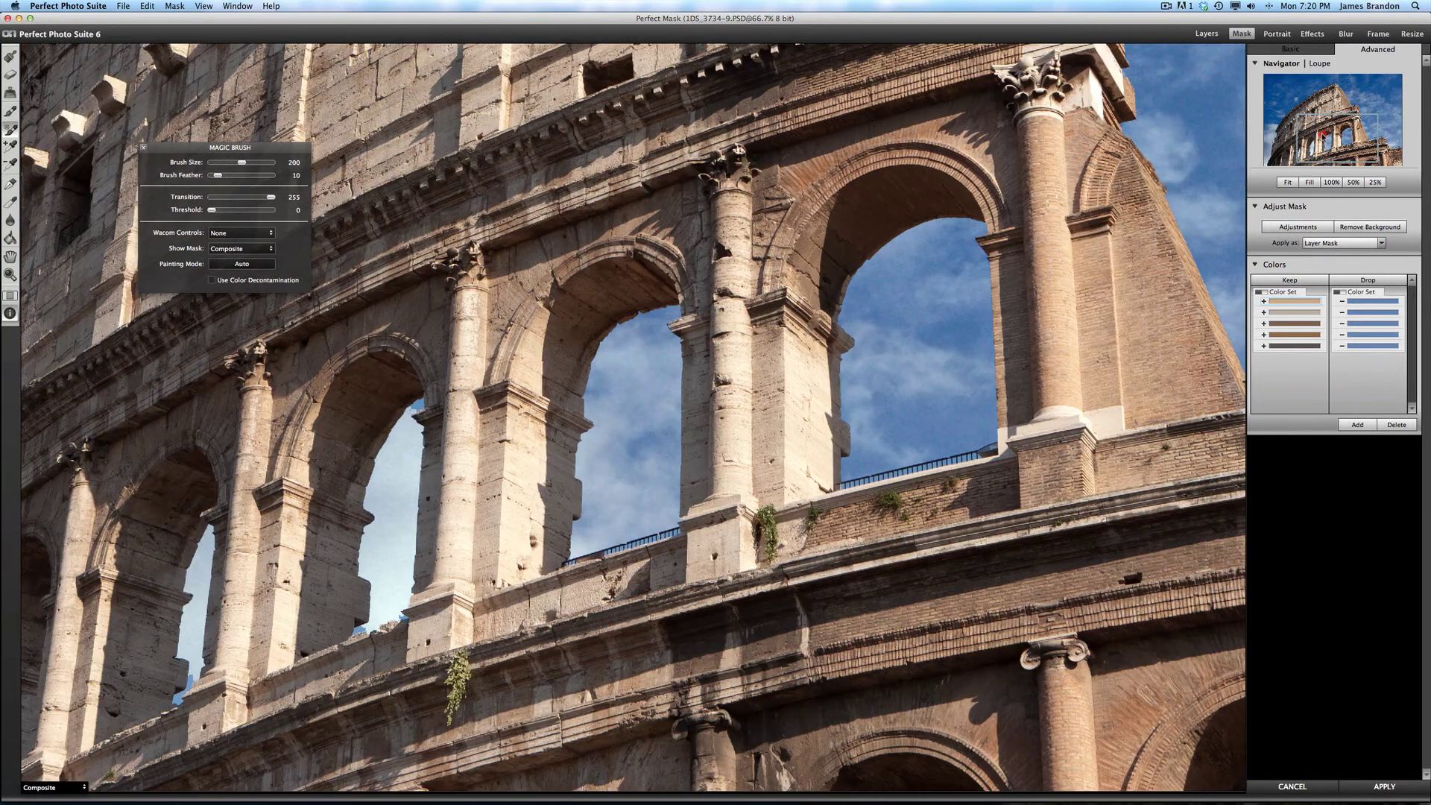
pyautogui.hscroll(-2, 633, 414)
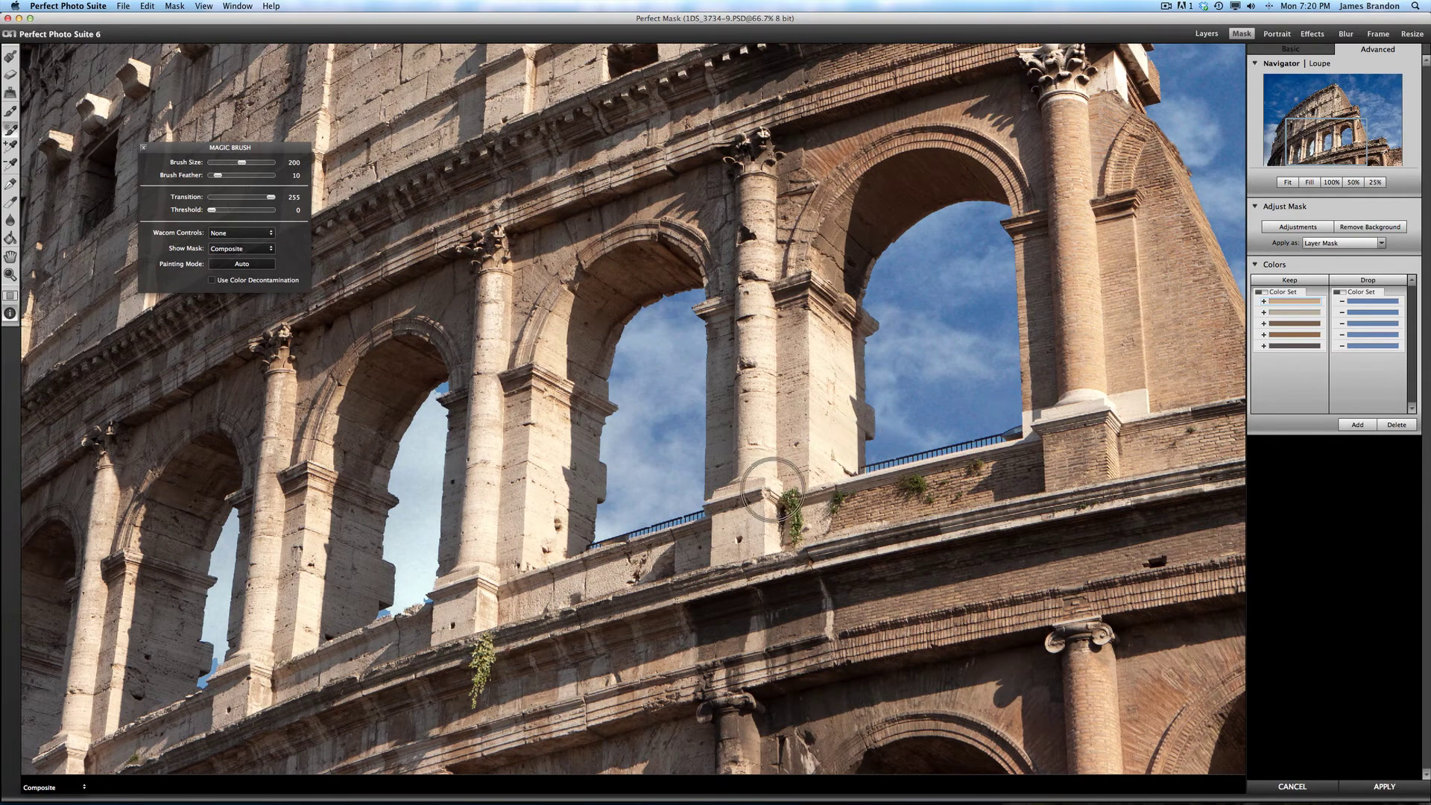
pyautogui.moveTo(885, 462); pyautogui.dragTo(1006, 425)
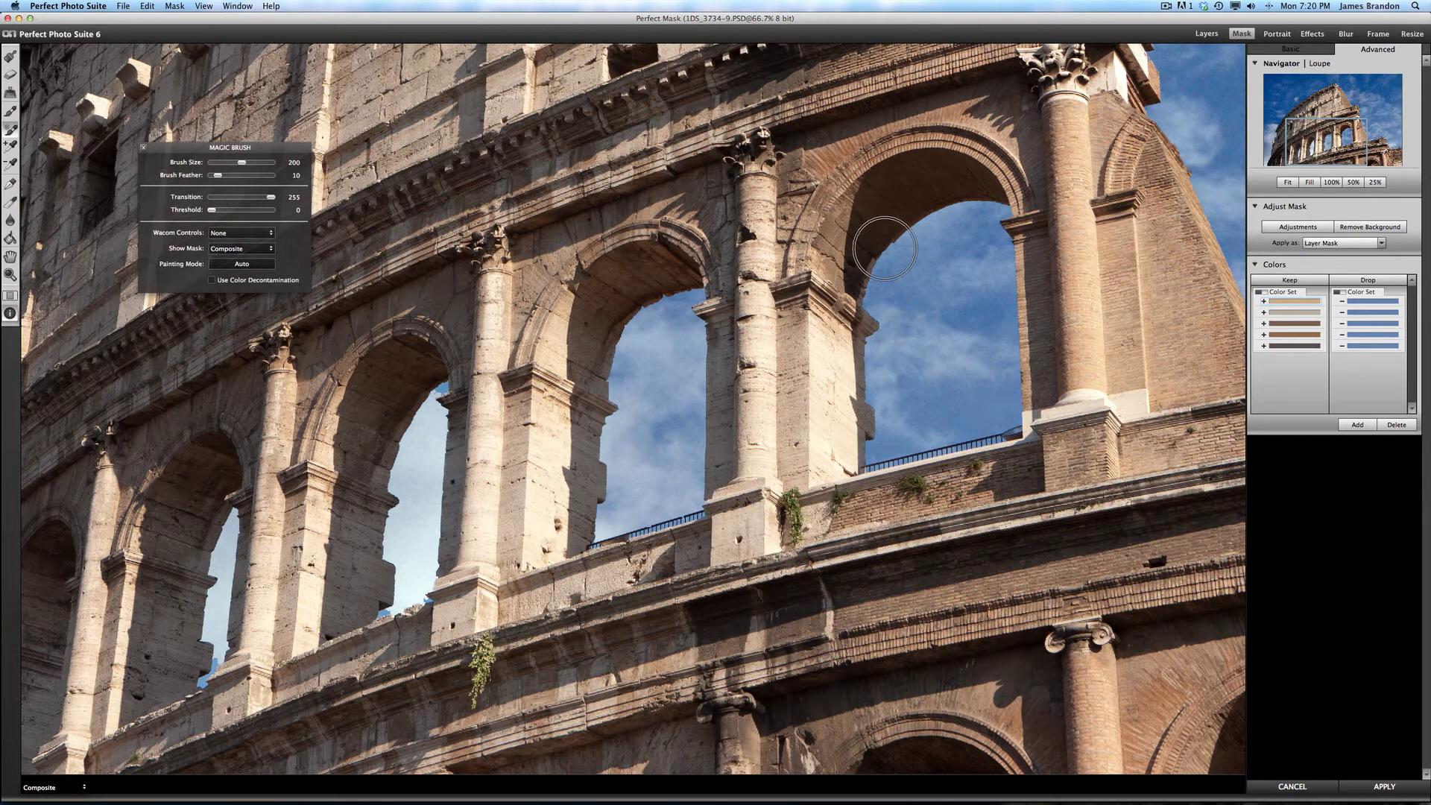
pyautogui.moveTo(880, 237); pyautogui.dragTo(884, 249)
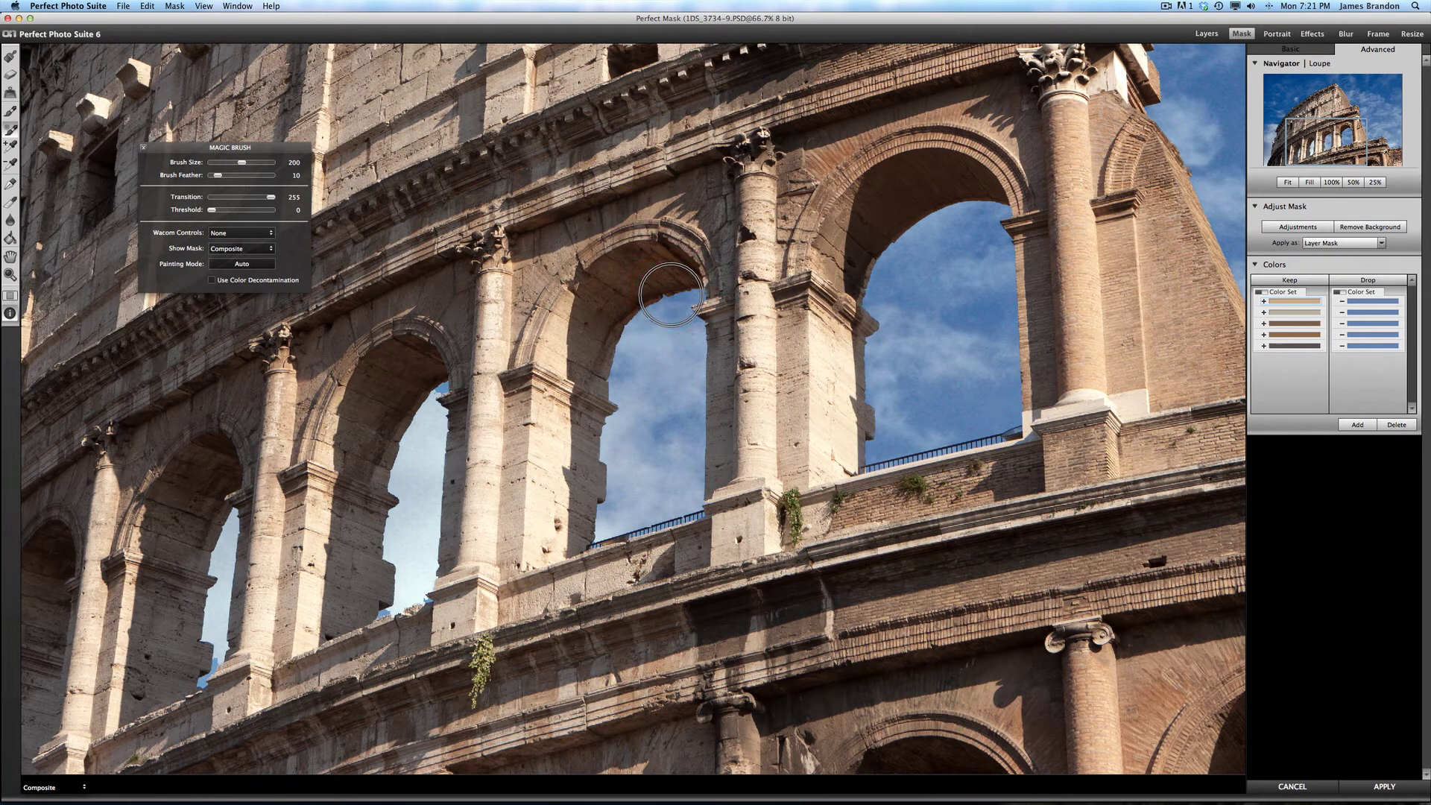
pyautogui.moveTo(615, 574)
pyautogui.mouseDown()
pyautogui.moveTo(624, 540)
pyautogui.moveTo(692, 517)
pyautogui.moveTo(602, 539)
pyautogui.mouseUp()
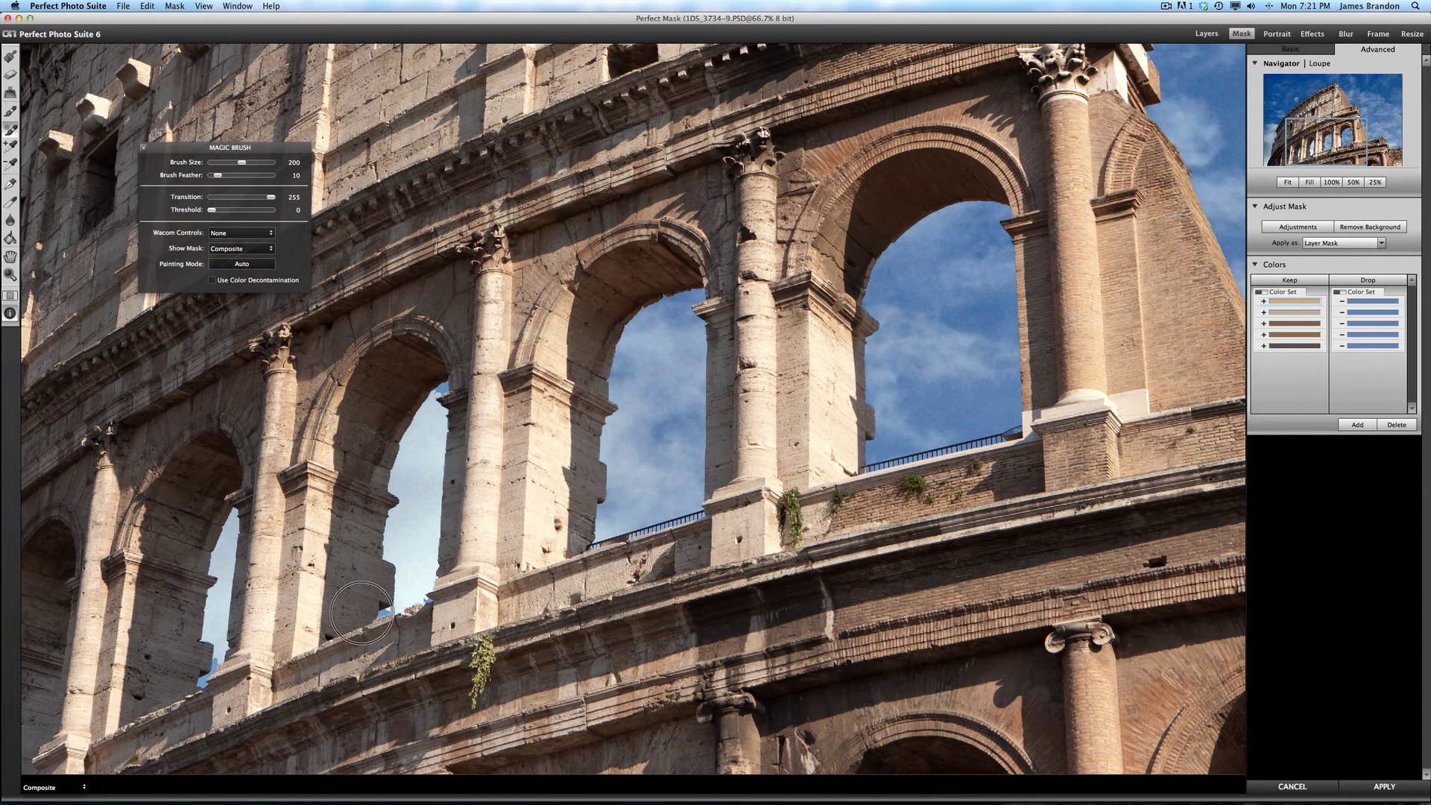
pyautogui.moveTo(357, 615)
pyautogui.mouseDown()
pyautogui.moveTo(403, 595)
pyautogui.moveTo(389, 582)
pyautogui.moveTo(348, 623)
pyautogui.moveTo(370, 563)
pyautogui.moveTo(359, 553)
pyautogui.moveTo(352, 571)
pyautogui.moveTo(358, 550)
pyautogui.moveTo(355, 597)
pyautogui.moveTo(368, 453)
pyautogui.moveTo(439, 383)
pyautogui.moveTo(412, 581)
pyautogui.moveTo(429, 431)
pyautogui.moveTo(433, 542)
pyautogui.moveTo(415, 584)
pyautogui.moveTo(392, 581)
pyautogui.moveTo(397, 557)
pyautogui.moveTo(401, 582)
pyautogui.moveTo(531, 538)
pyautogui.moveTo(442, 552)
pyautogui.moveTo(471, 389)
pyautogui.mouseUp()
pyautogui.moveTo(225, 522)
pyautogui.mouseDown()
pyautogui.moveTo(197, 666)
pyautogui.moveTo(211, 628)
pyautogui.mouseUp()
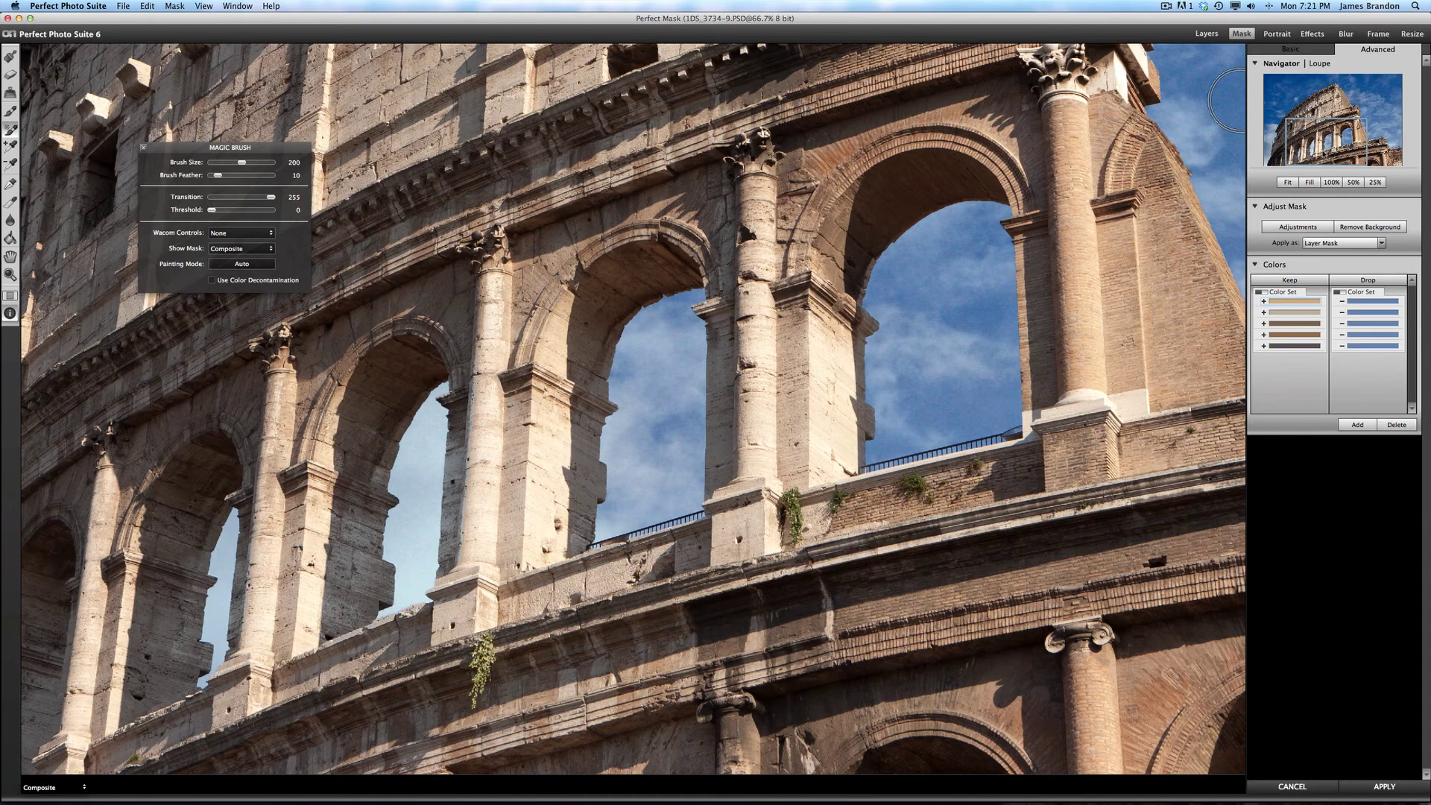
# Step: Bring the upper wall into view and reduce the Magic Brush size to 100
pyautogui.moveTo(1237, 101); pyautogui.dragTo(857, 362)
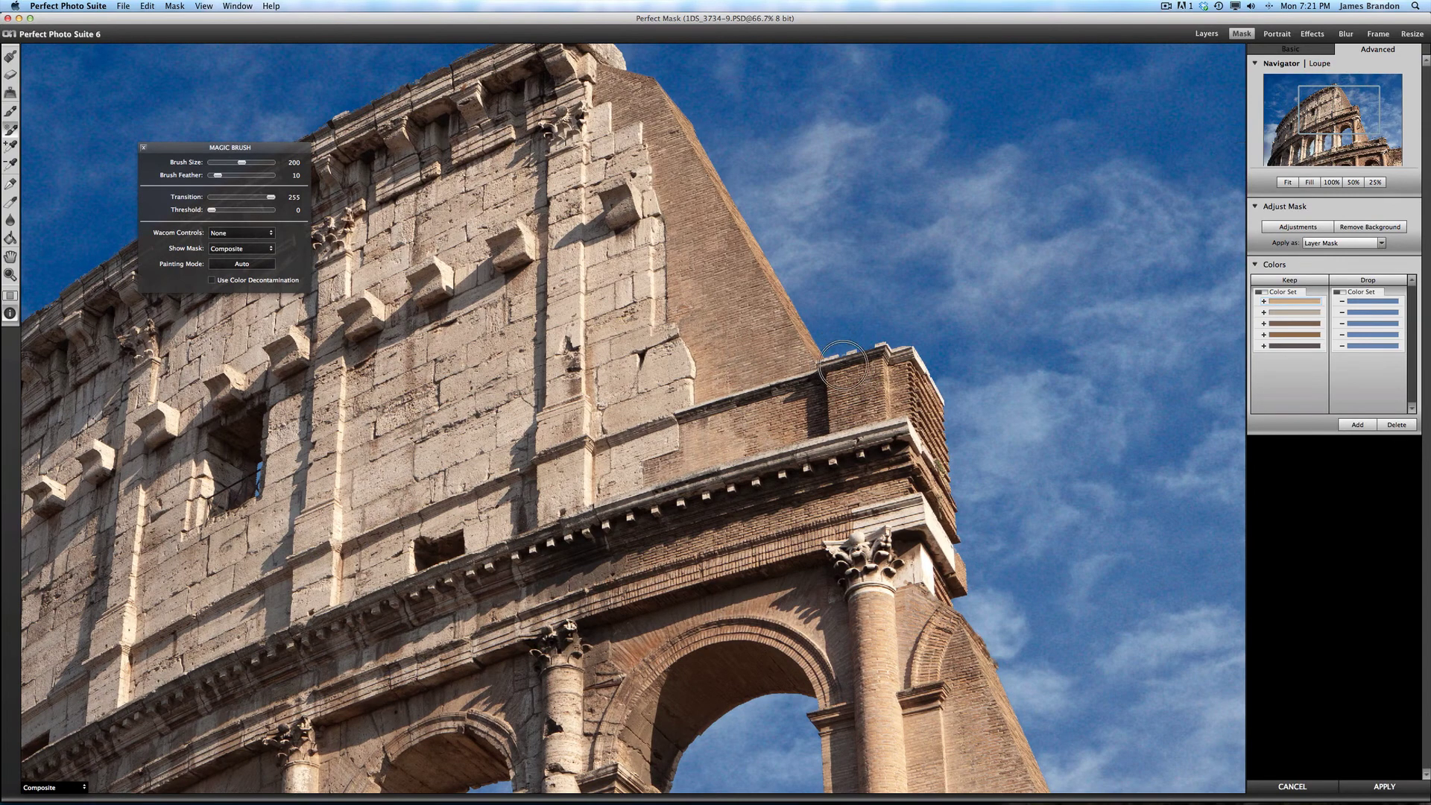
pyautogui.press('[')
pyautogui.press('[')
pyautogui.moveTo(1317, 112); pyautogui.dragTo(1296, 108)
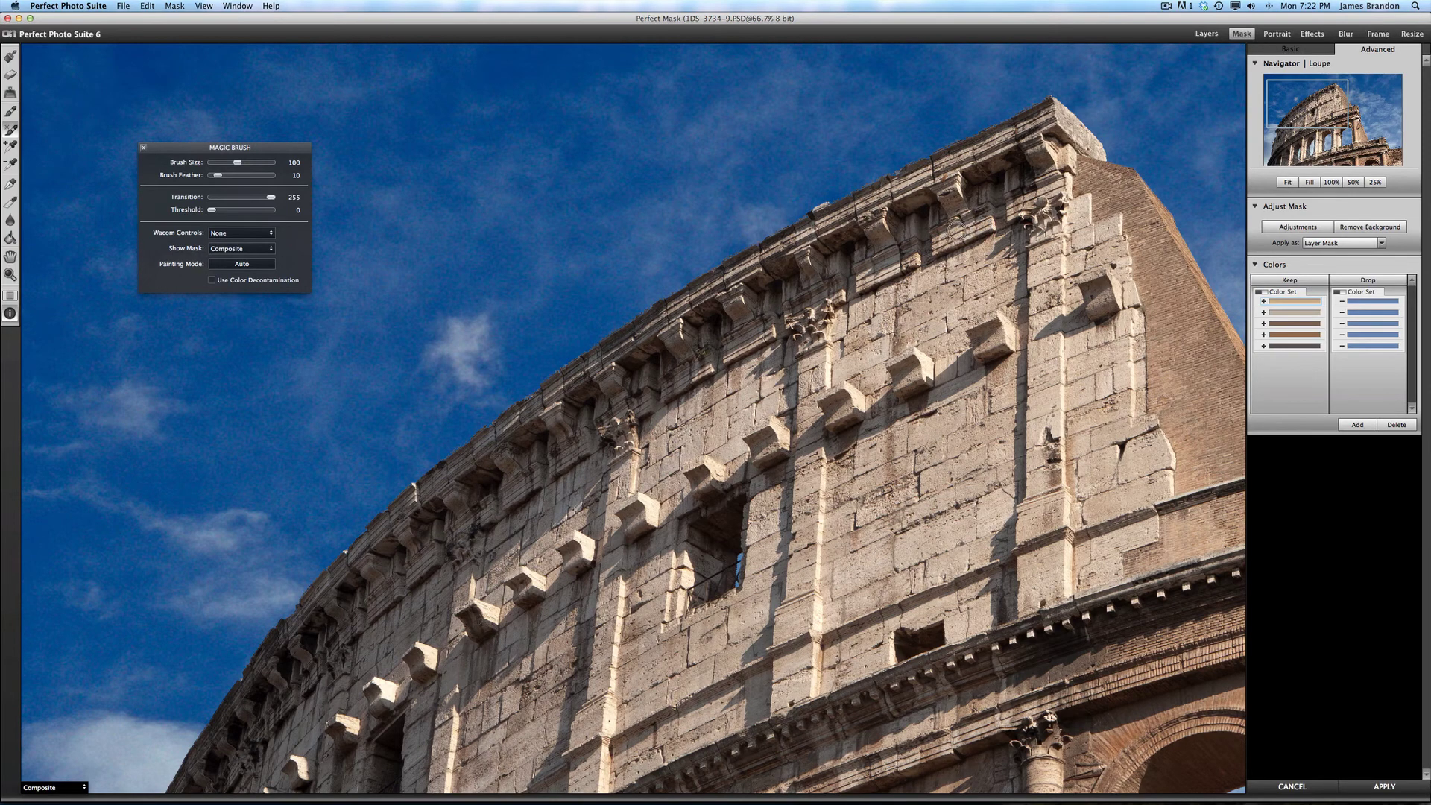
# Step: Fit the whole photo in the window and apply the mask to return to Perfect Layers
pyautogui.press('super+0')
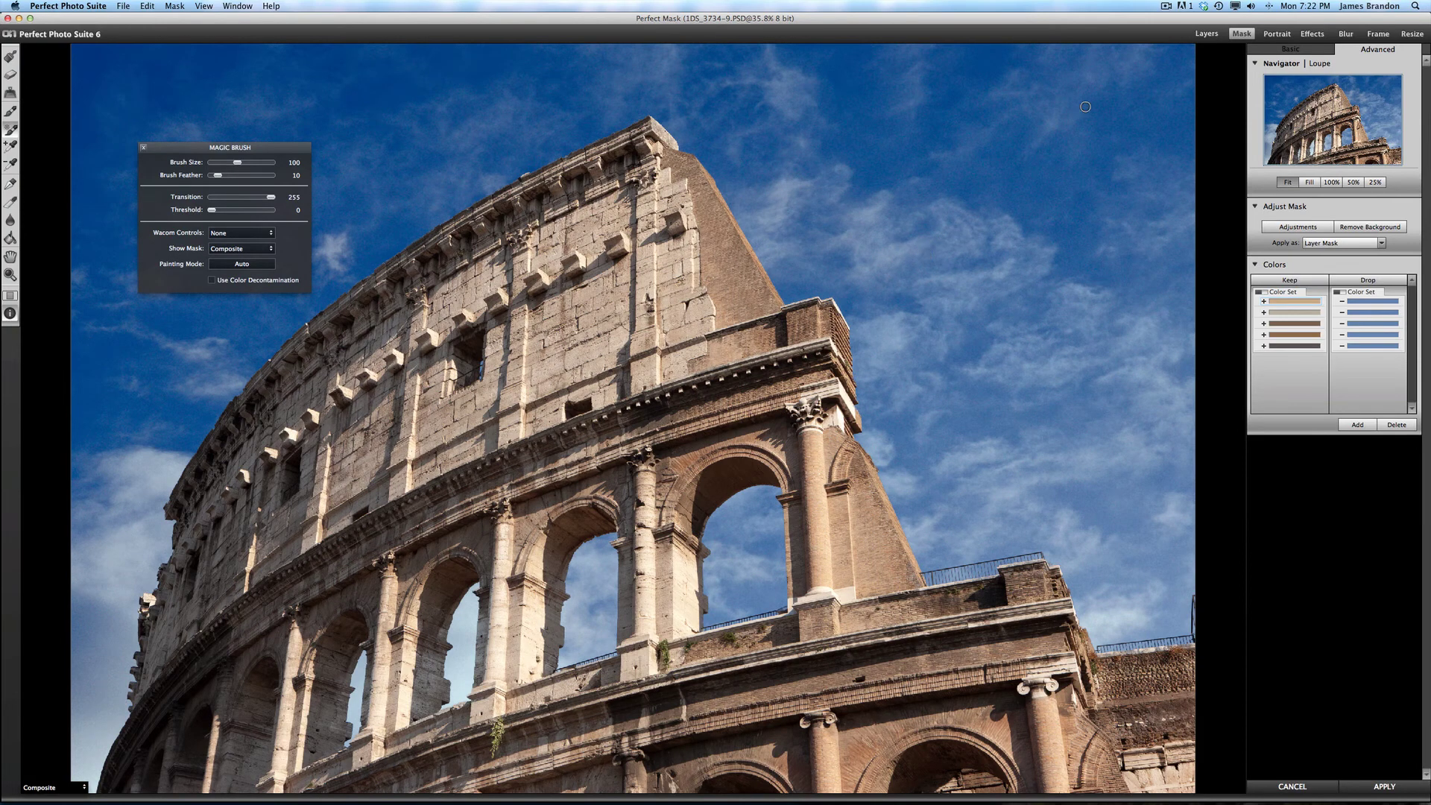
pyautogui.click(1207, 36)
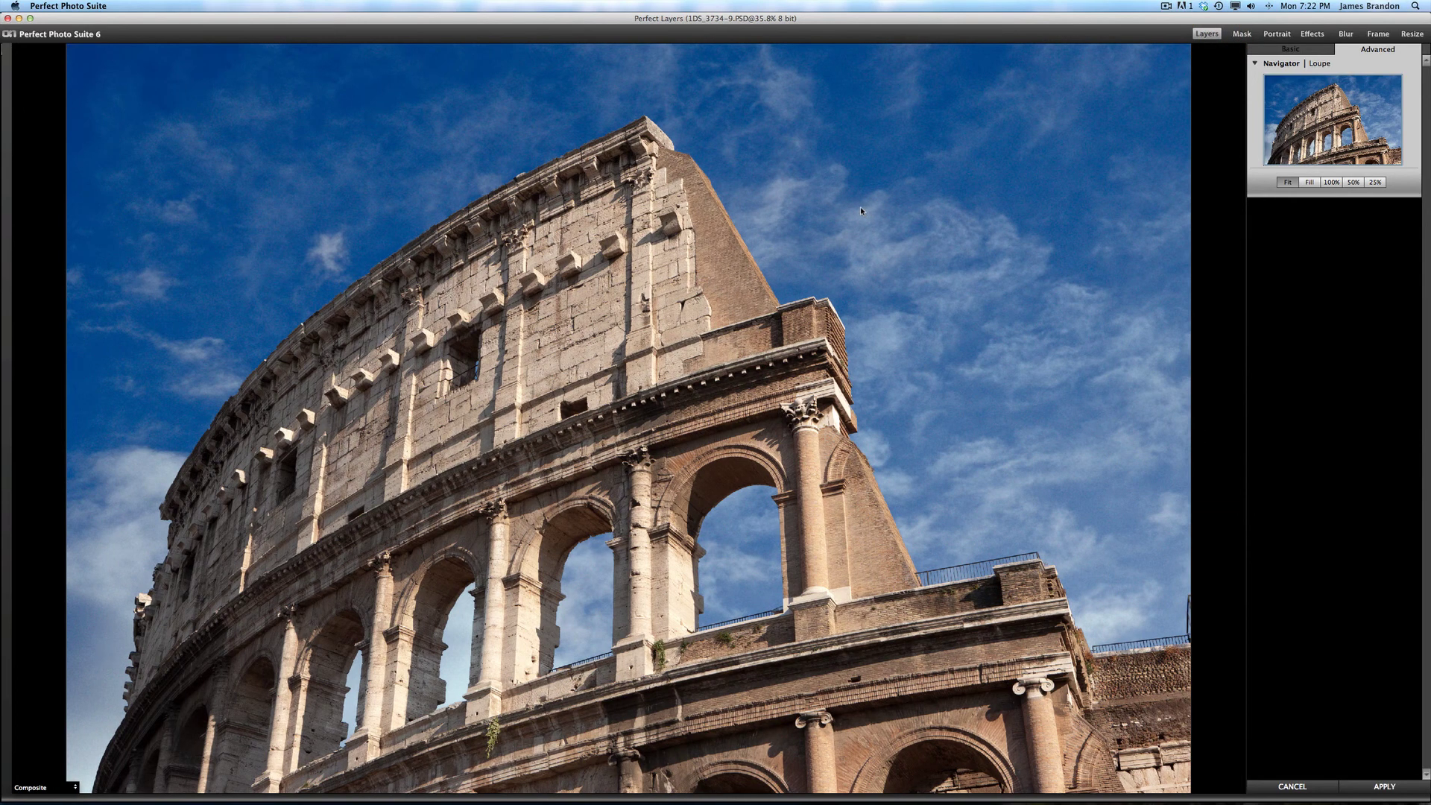